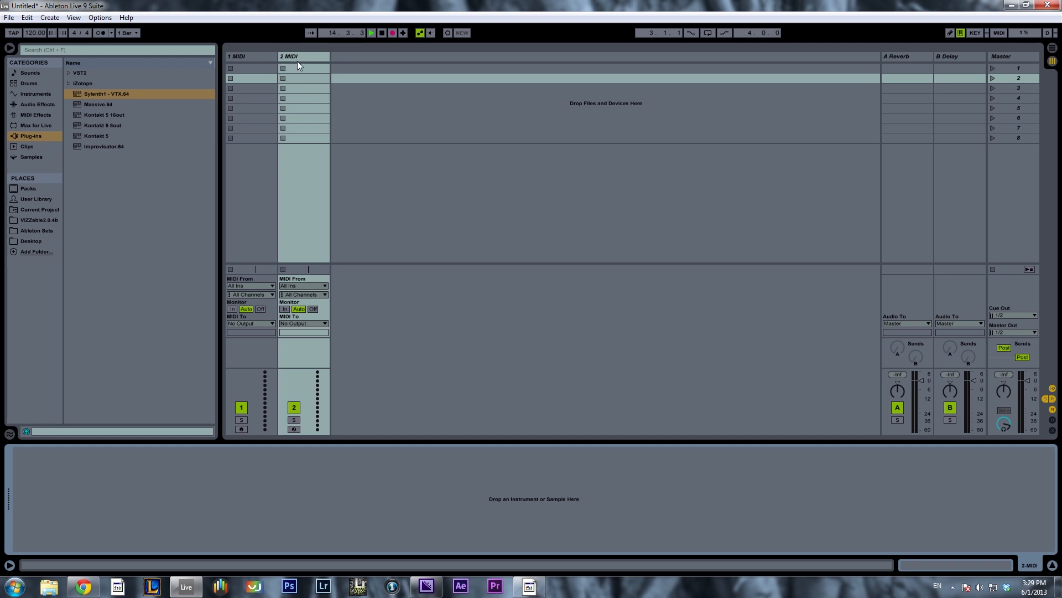
# Load the Improvisator.64 plug-in onto the first MIDI track and Sylenth1 - VTX.64 onto the second MIDI track.
pyautogui.moveTo(116, 149); pyautogui.dragTo(251, 79)
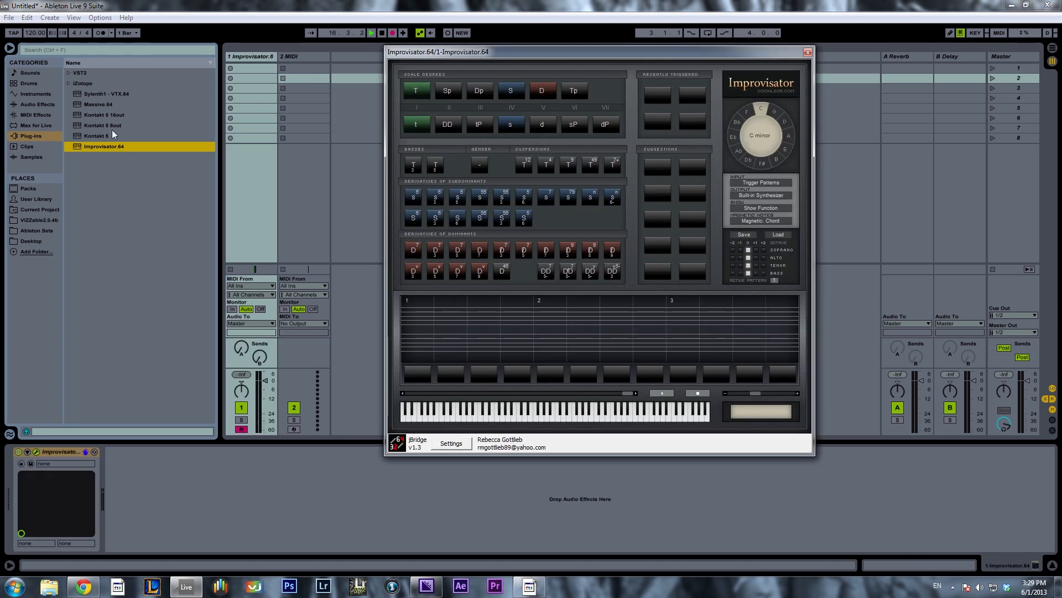
pyautogui.moveTo(513, 48); pyautogui.dragTo(702, 31)
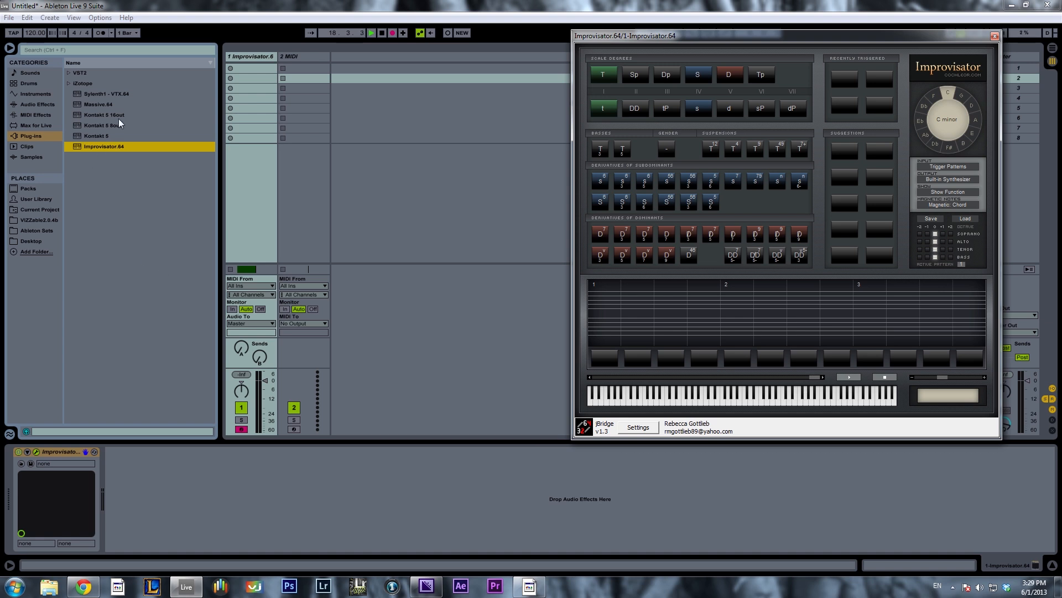
pyautogui.click(106, 94)
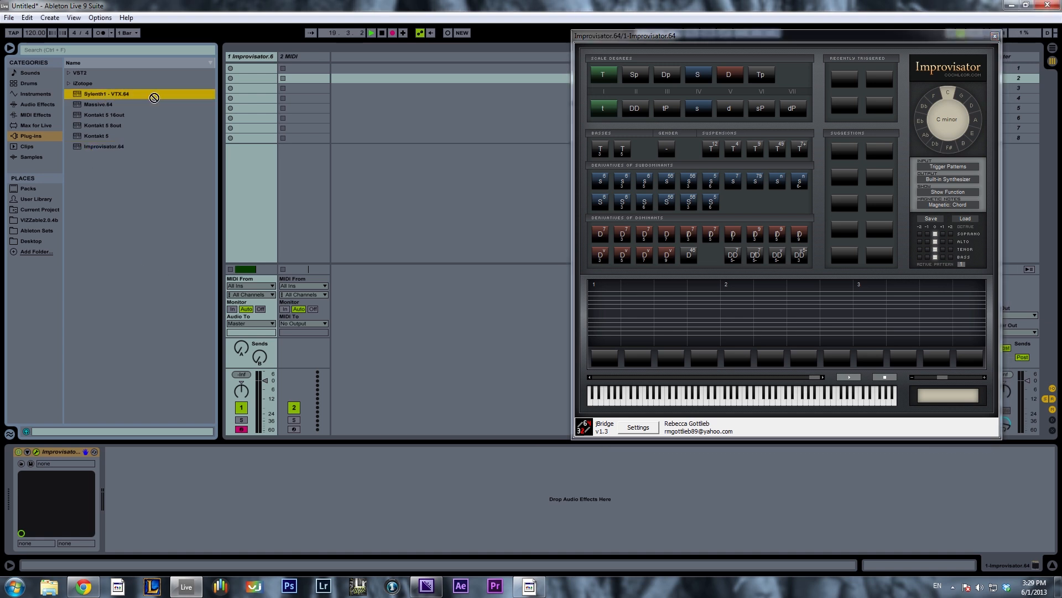
pyautogui.moveTo(311, 89); pyautogui.dragTo(311, 90)
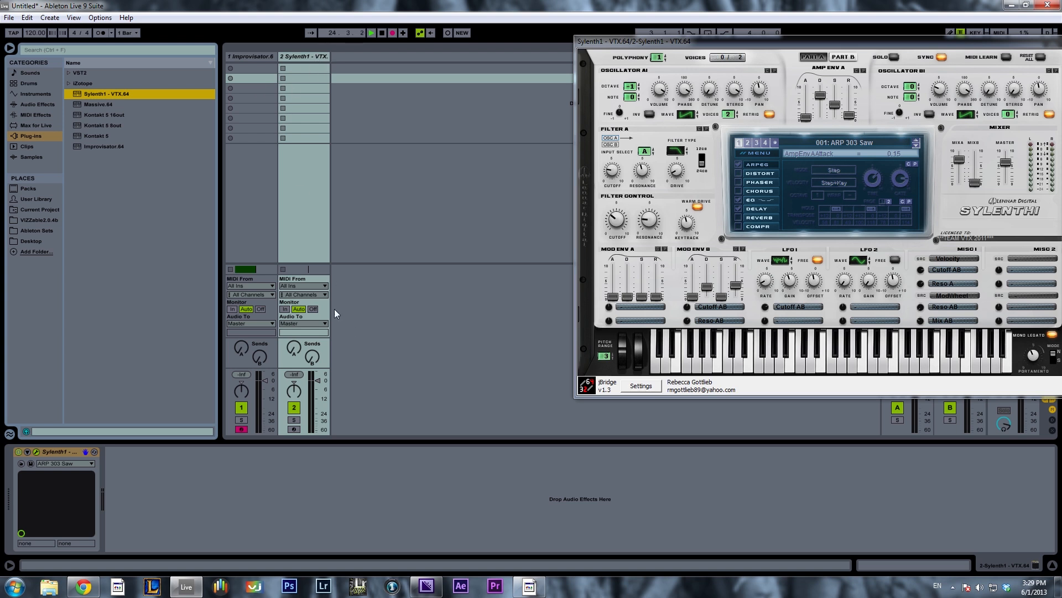
# Route the Sylenth1 track's MIDI input from the 1-Improvisator.64 track, using Improvisator.64 as the source within it.
pyautogui.click(302, 286)
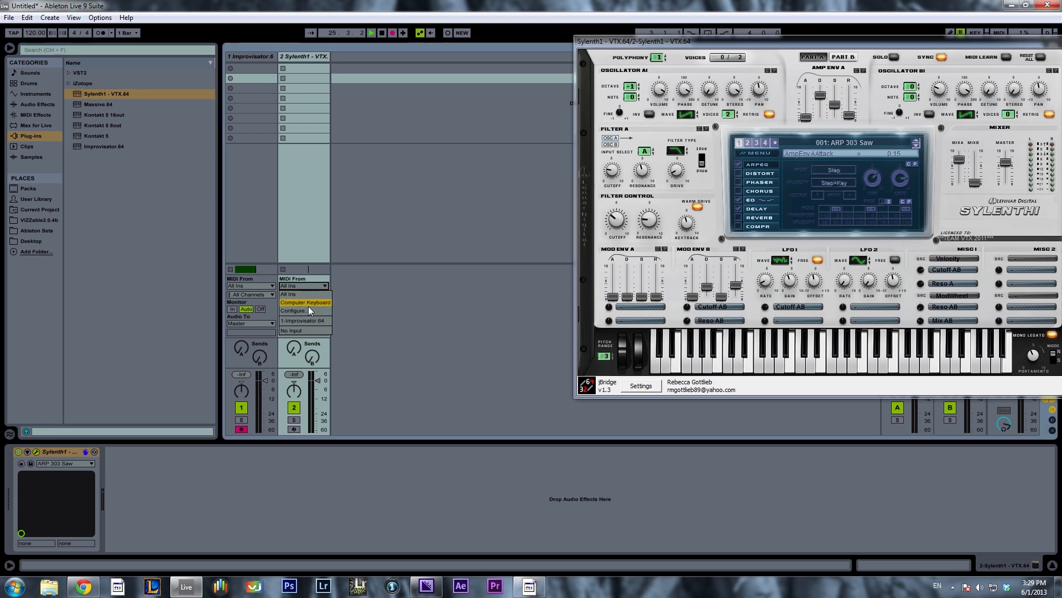
pyautogui.click(309, 320)
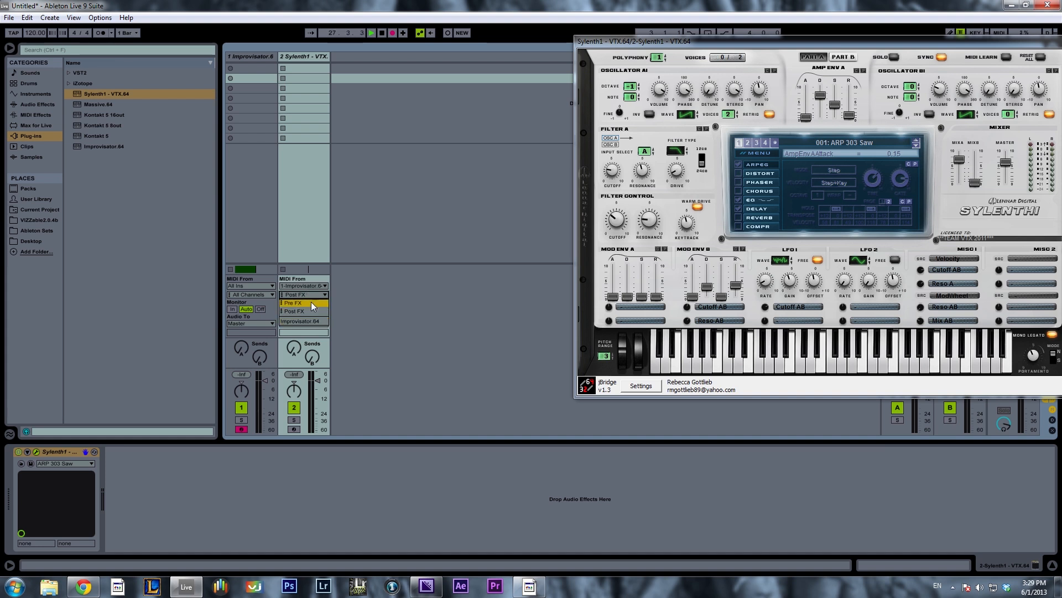
pyautogui.click(303, 319)
# Show the Improvisator plug-in and audition the E, F# and Ab keys on its key wheel.
pyautogui.click(252, 55)
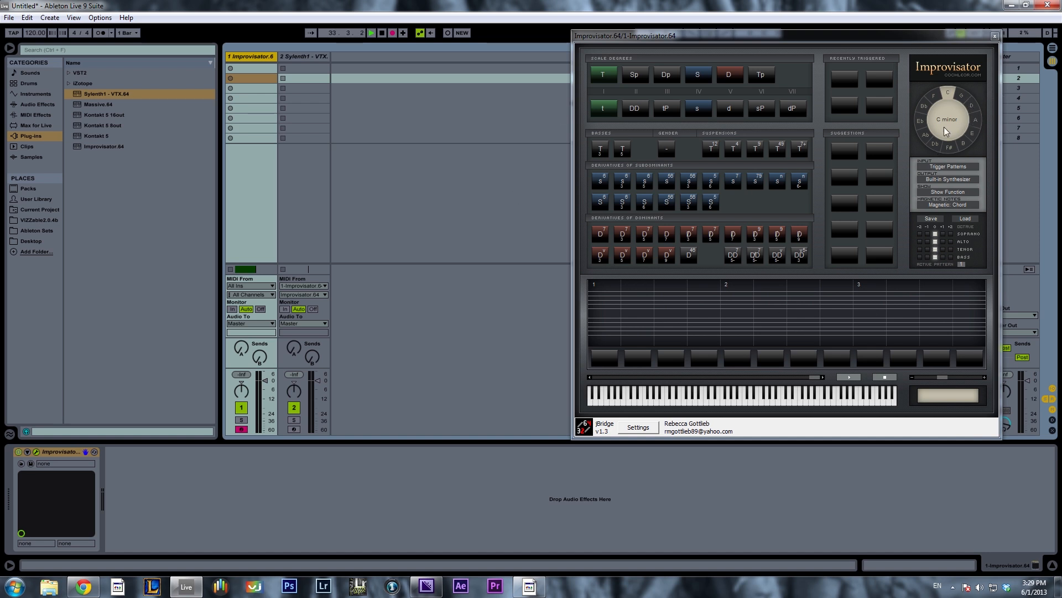
pyautogui.click(972, 135)
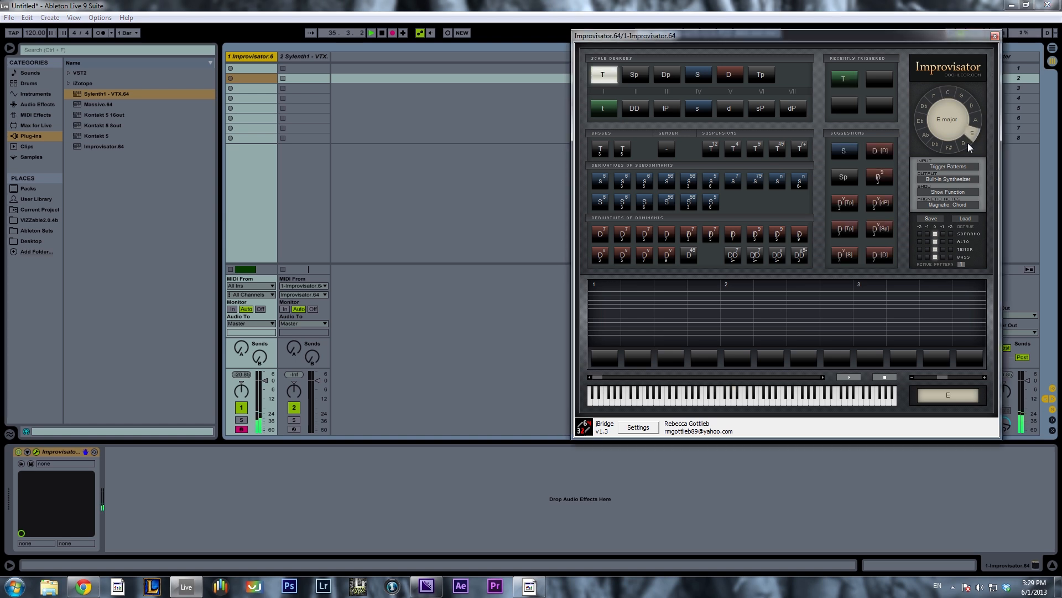
pyautogui.click(949, 147)
pyautogui.click(925, 136)
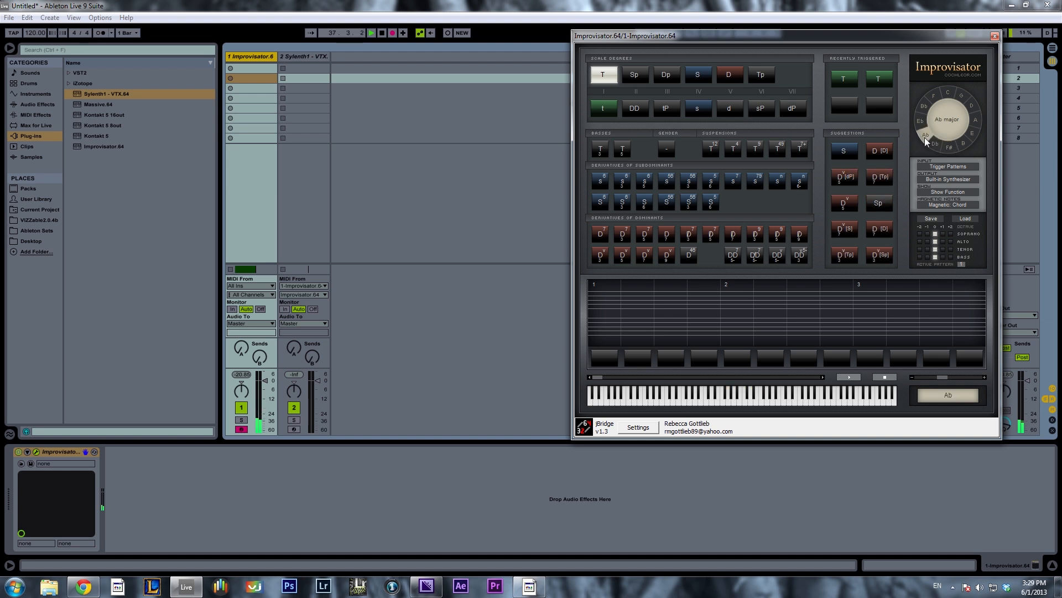
# Switch Improvisator's output from the built-in synthesizer to Midi out and select the key of E major.
pyautogui.click(956, 178)
pyautogui.click(956, 203)
pyautogui.click(970, 135)
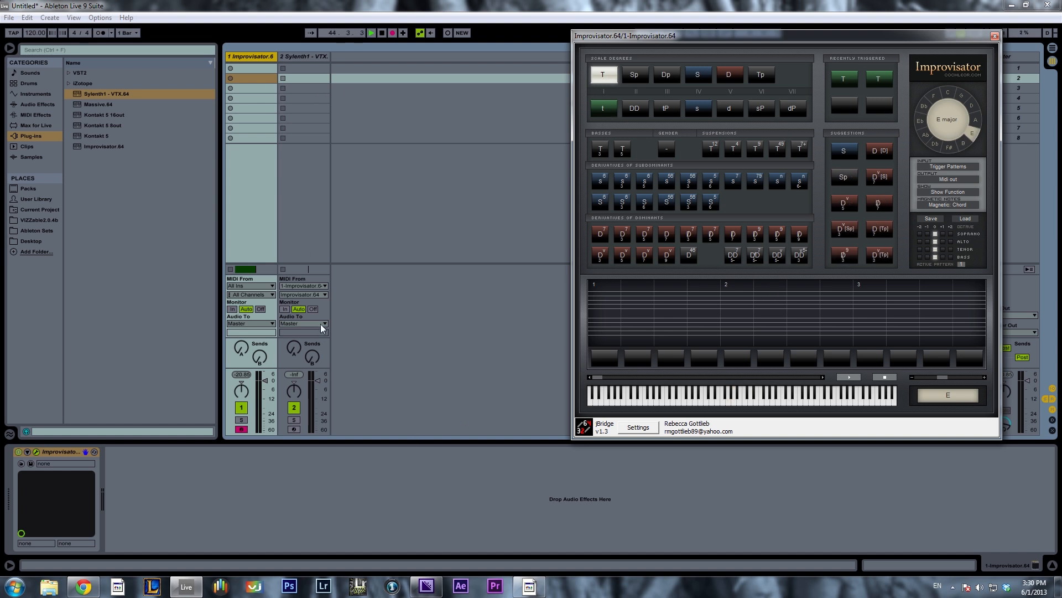
# Arm the Sylenth1 track and trigger the Dp and T chords of E major in Improvisator.
pyautogui.click(294, 428)
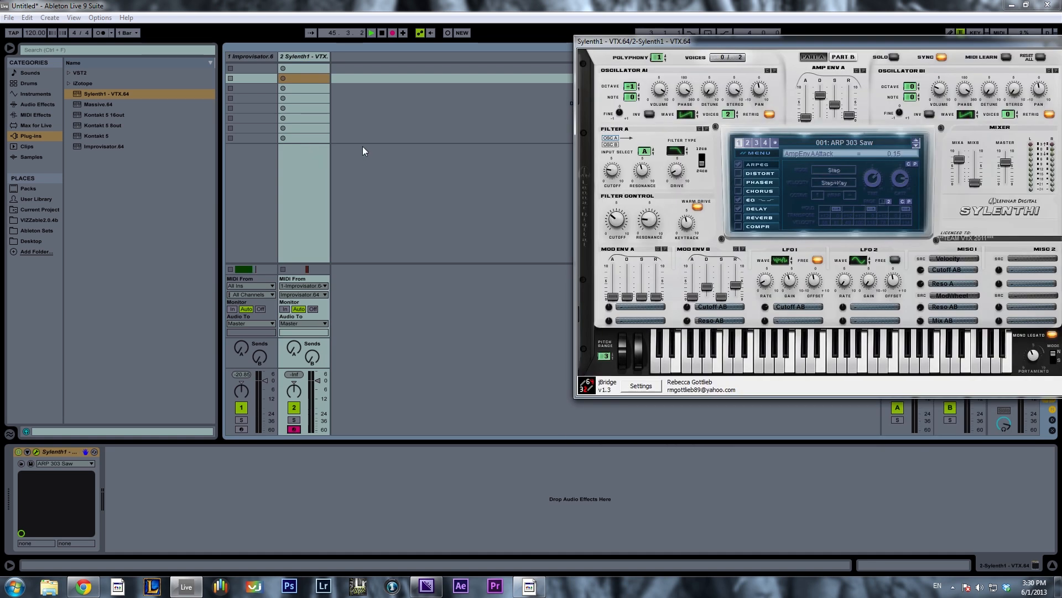
pyautogui.click(250, 62)
pyautogui.click(663, 83)
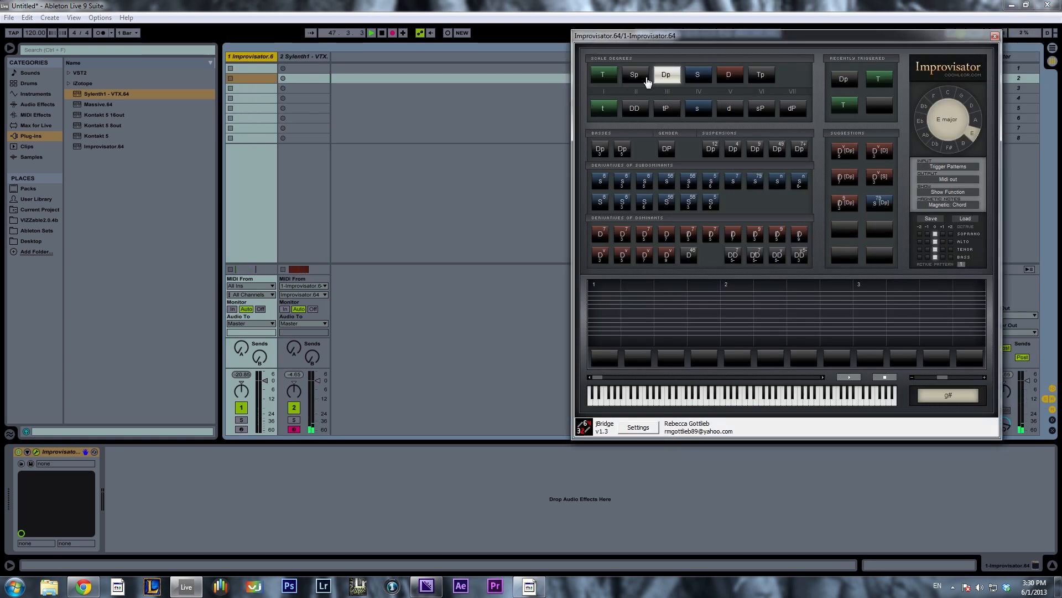
pyautogui.click(615, 82)
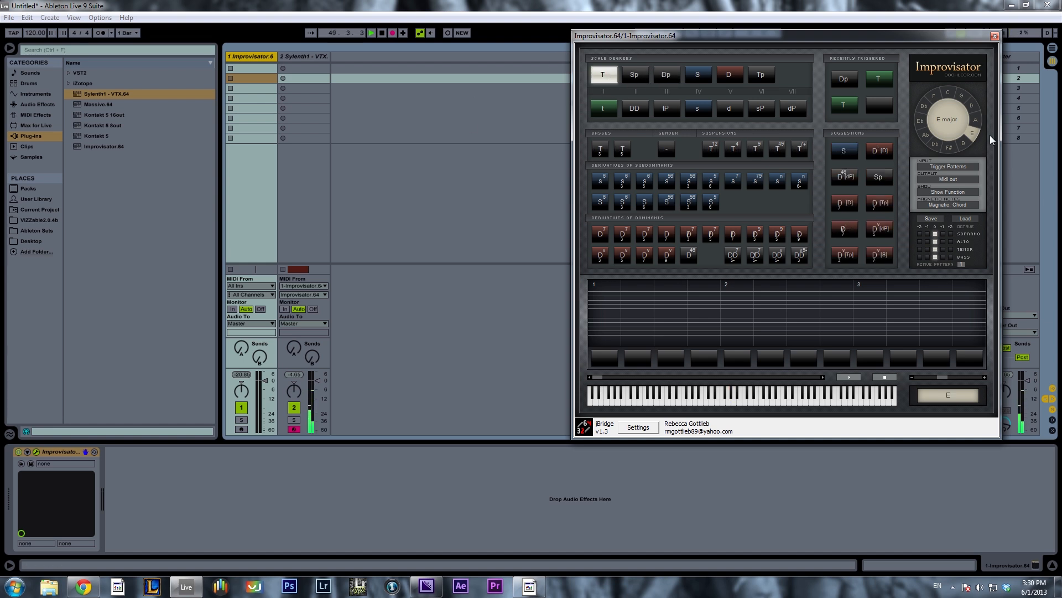
# Change Improvisator's key to F major.
pyautogui.click(933, 145)
pyautogui.click(924, 106)
pyautogui.click(936, 93)
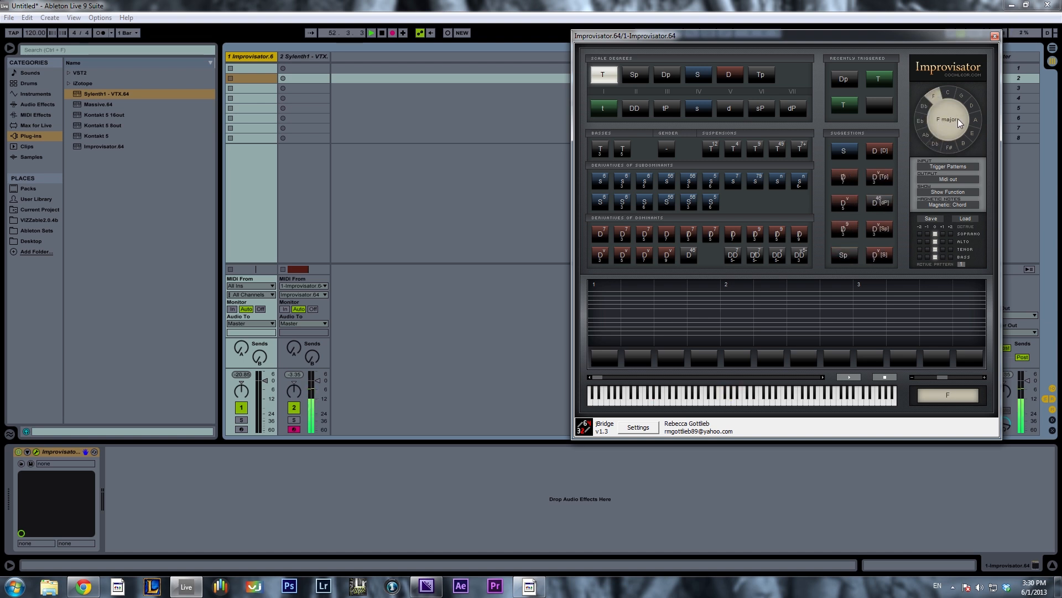
# Audition the minor scale-degree chords t, DD, tP, s, d, sP and dP in Improvisator.
pyautogui.click(603, 108)
pyautogui.click(635, 108)
pyautogui.click(665, 108)
pyautogui.click(729, 108)
pyautogui.click(761, 108)
pyautogui.click(783, 111)
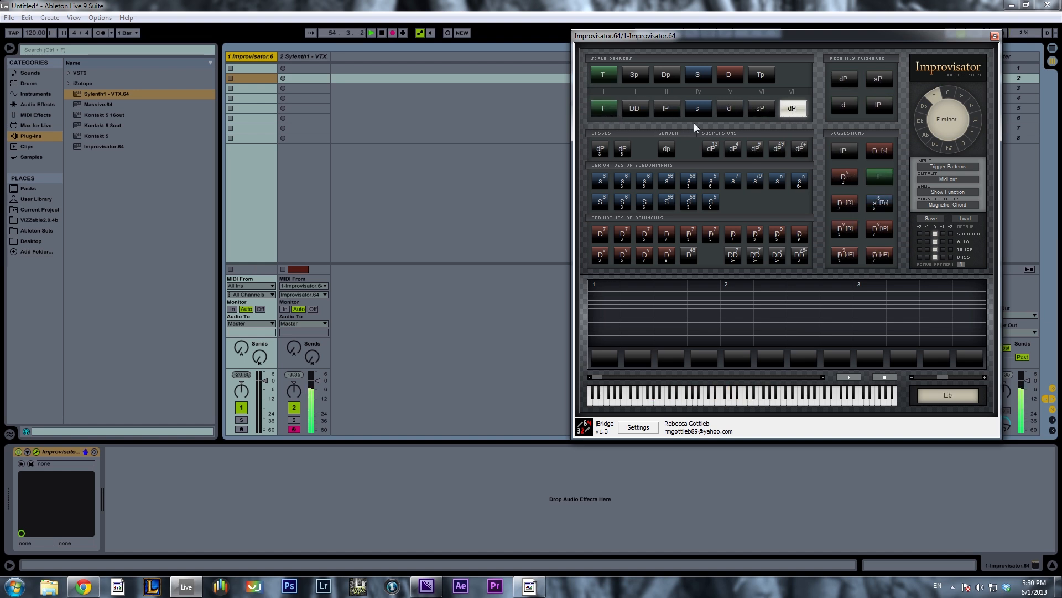
pyautogui.click(603, 108)
pyautogui.click(635, 108)
pyautogui.click(698, 108)
pyautogui.click(729, 109)
pyautogui.click(760, 108)
pyautogui.click(792, 110)
pyautogui.click(632, 115)
pyautogui.click(608, 110)
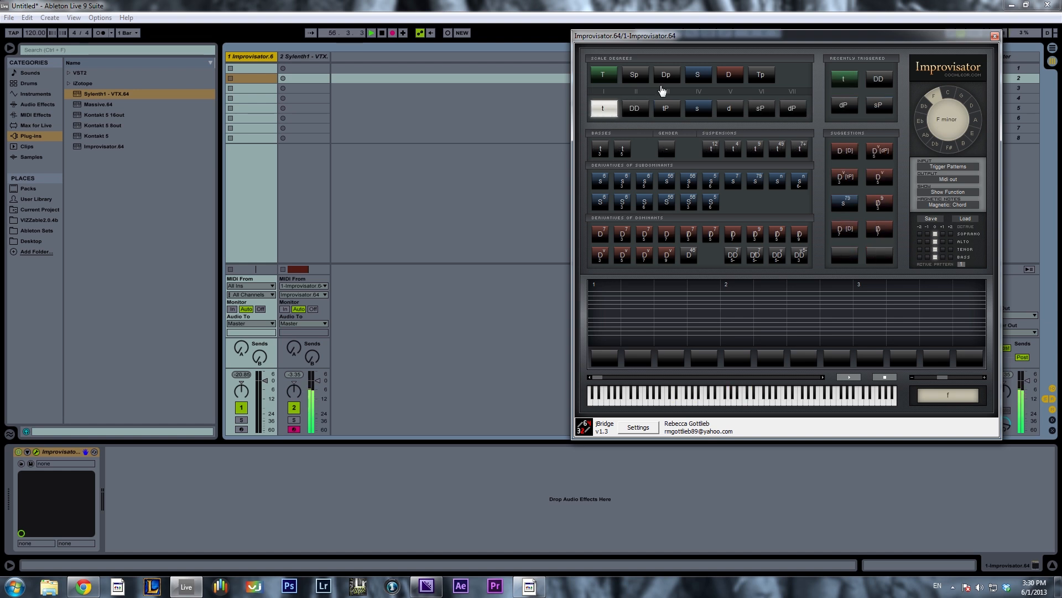
# Audition the major scale-degree chords Sp, Dp, S and T in the key of F.
pyautogui.click(641, 75)
pyautogui.click(667, 74)
pyautogui.click(697, 74)
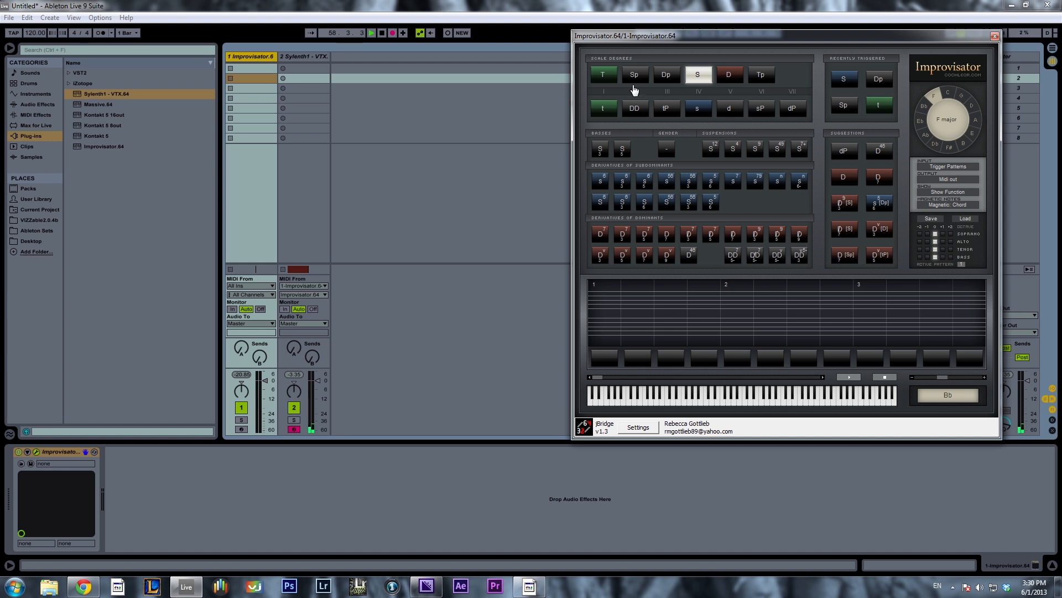
pyautogui.click(605, 79)
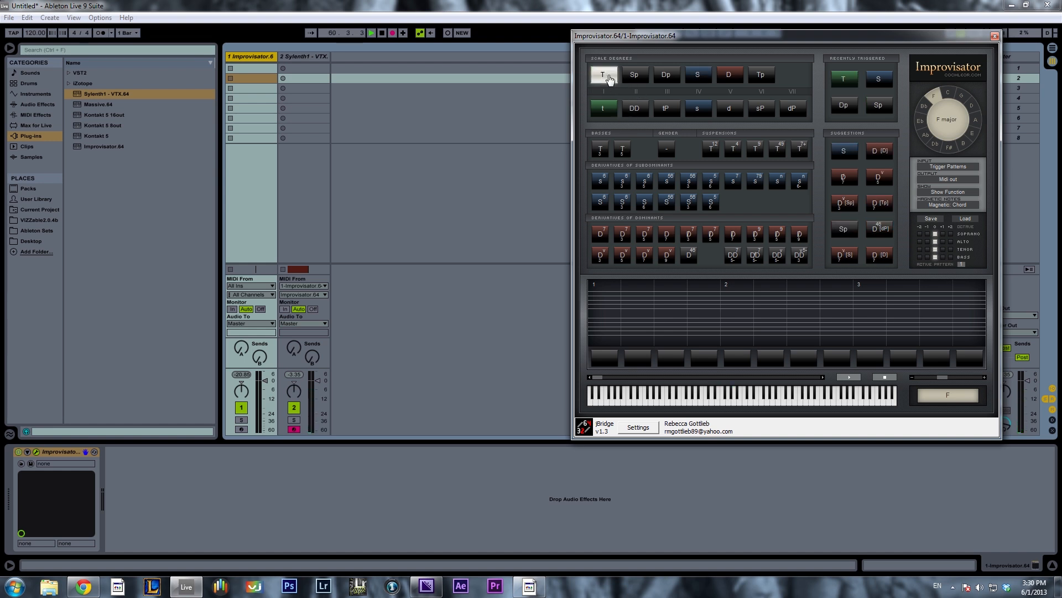
# Place the T chord in the first slot of Improvisator's chord sequence and start its playback.
pyautogui.moveTo(609, 80); pyautogui.dragTo(604, 357)
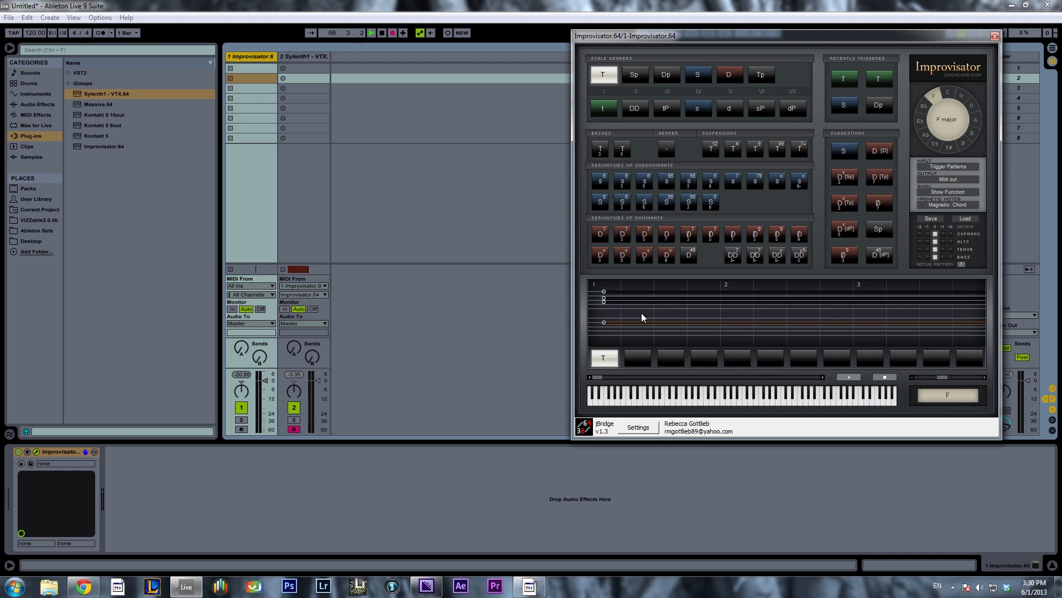
pyautogui.click(849, 377)
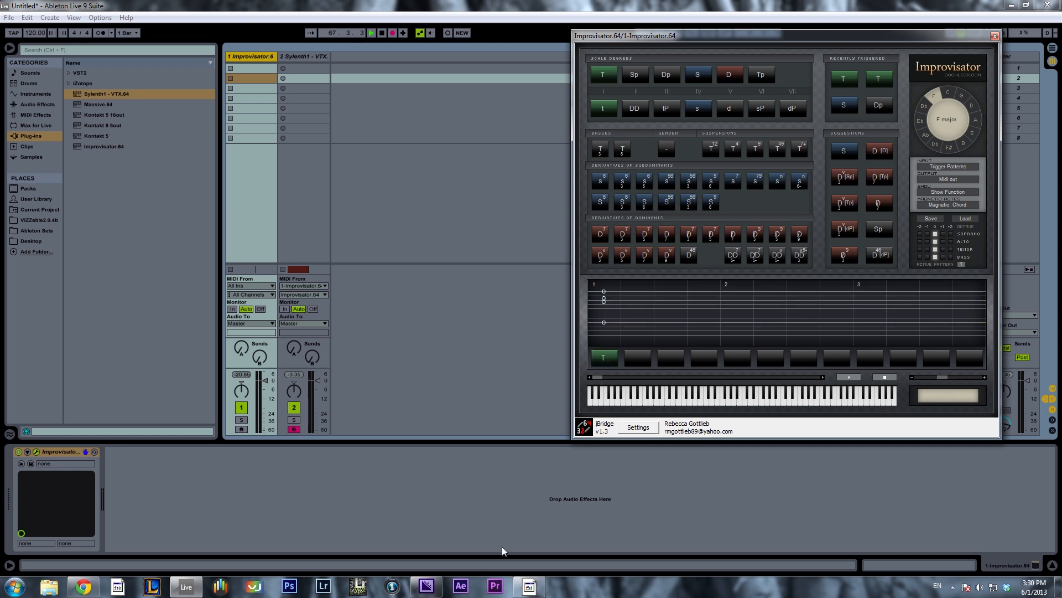
# Show Sylenth1 on the second track and turn off its arpeggiator.
pyautogui.click(309, 55)
pyautogui.moveTo(804, 44); pyautogui.dragTo(784, 48)
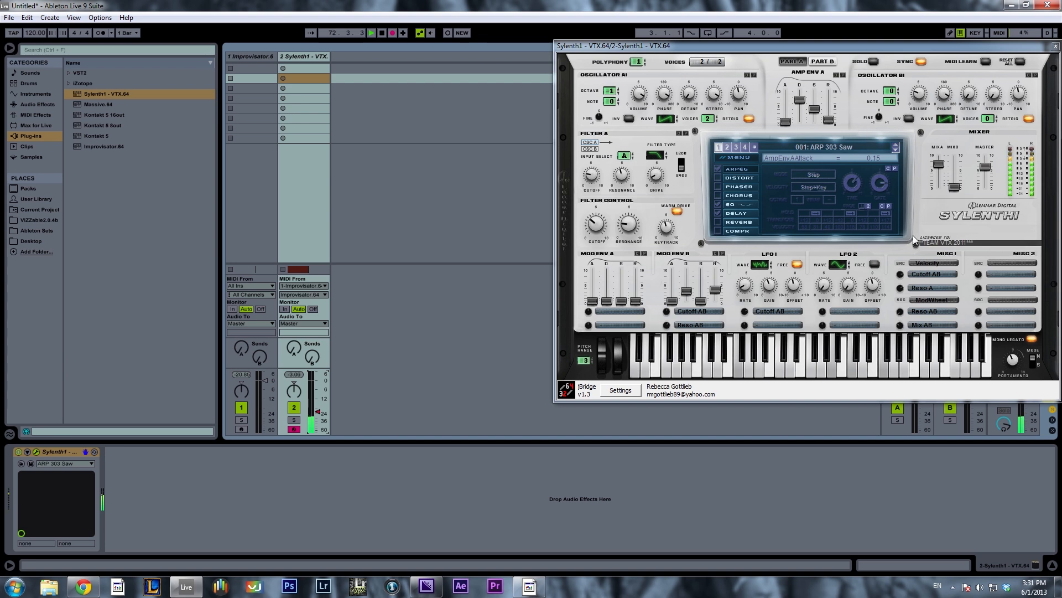
pyautogui.click(717, 169)
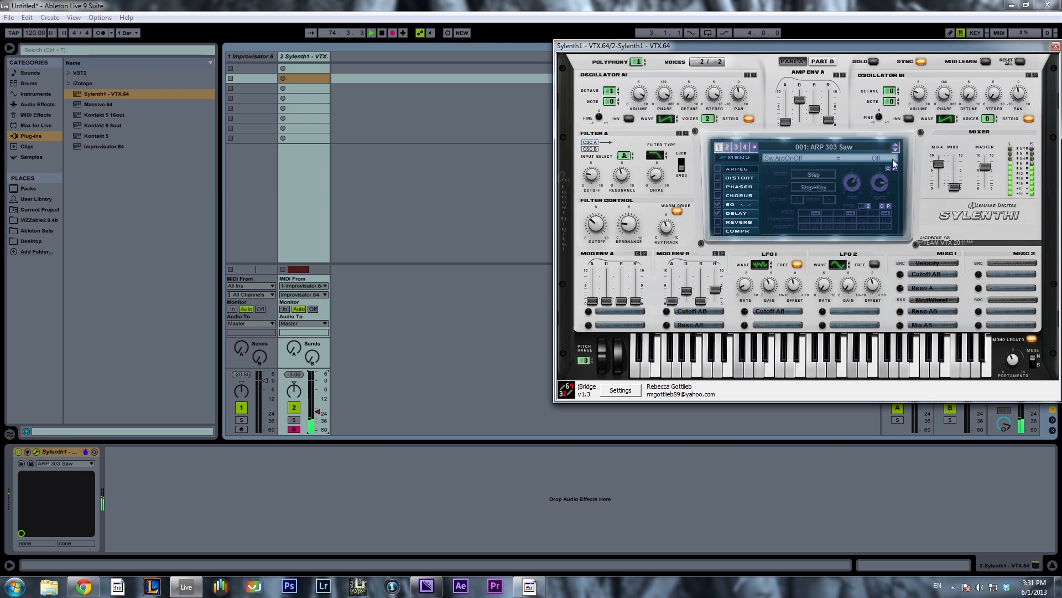
# Load the Vengeance Electro.fxb sound bank into Sylenth1.
pyautogui.click(739, 158)
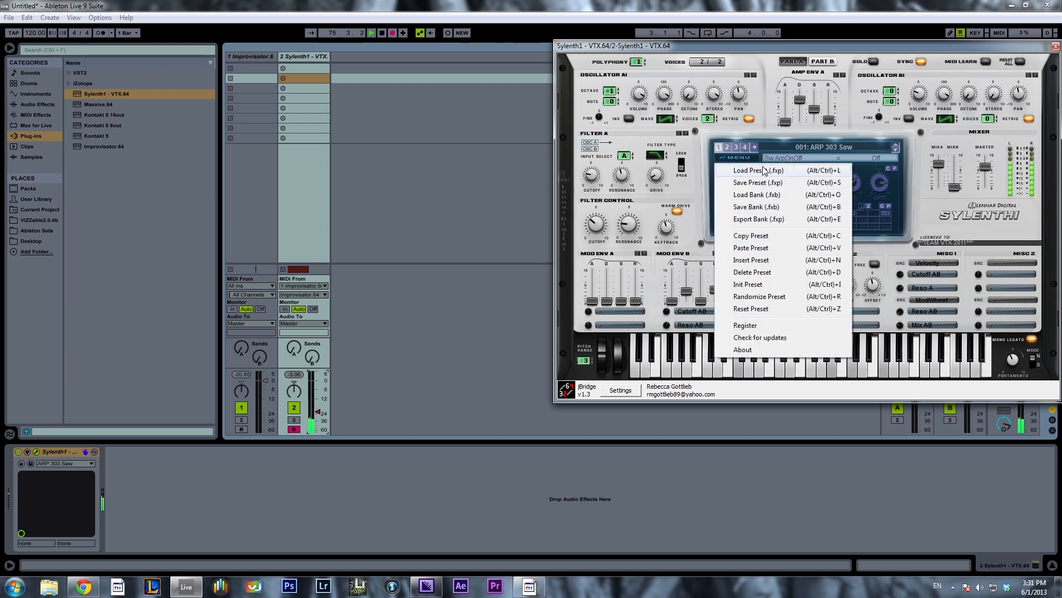
pyautogui.click(771, 195)
pyautogui.scroll(-8, 711, 183)
pyautogui.scroll(-15, 711, 182)
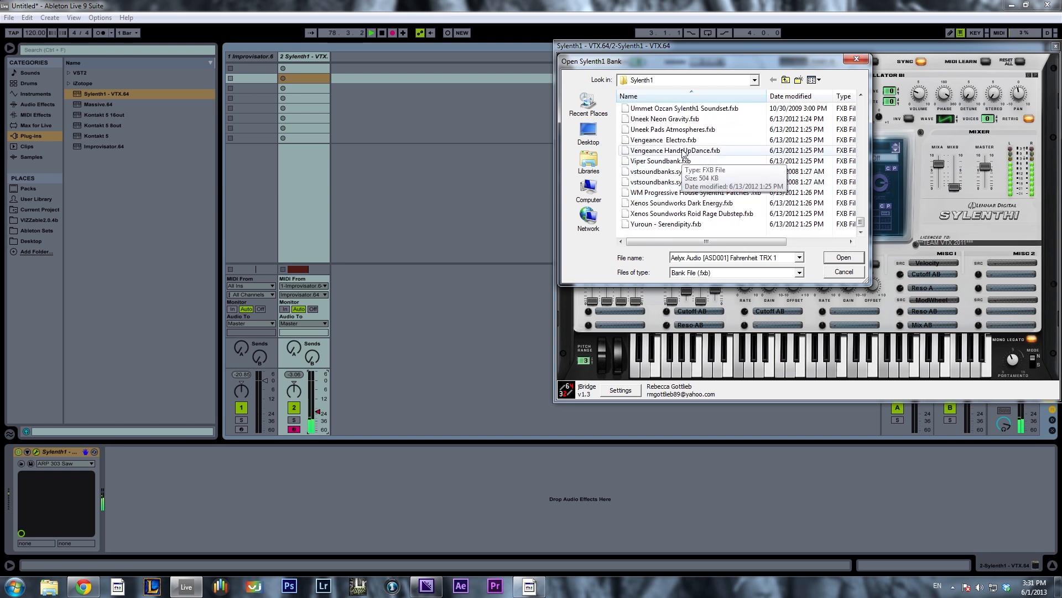
pyautogui.click(683, 140)
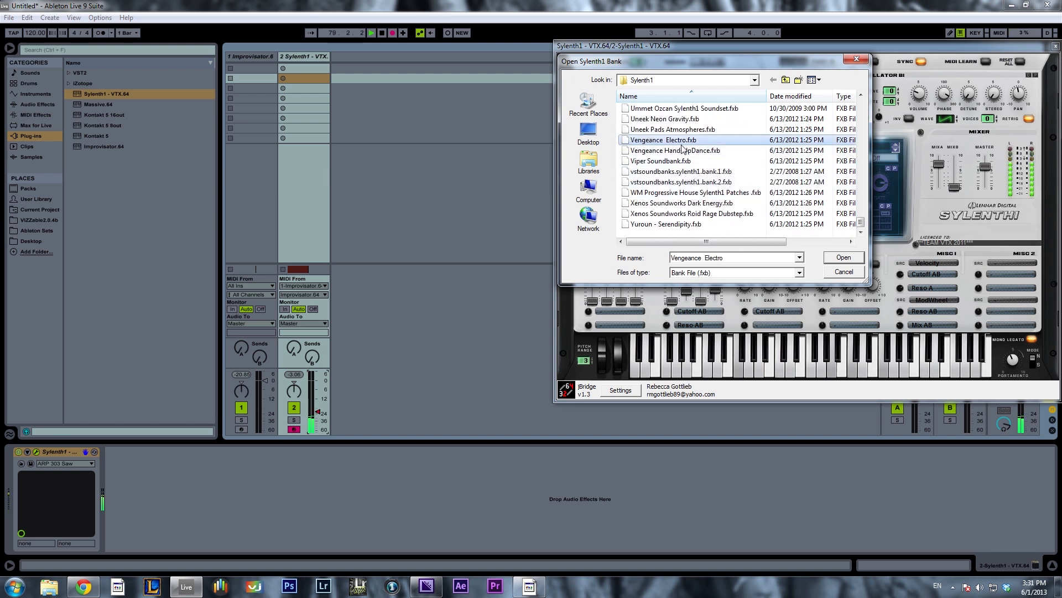
pyautogui.click(827, 256)
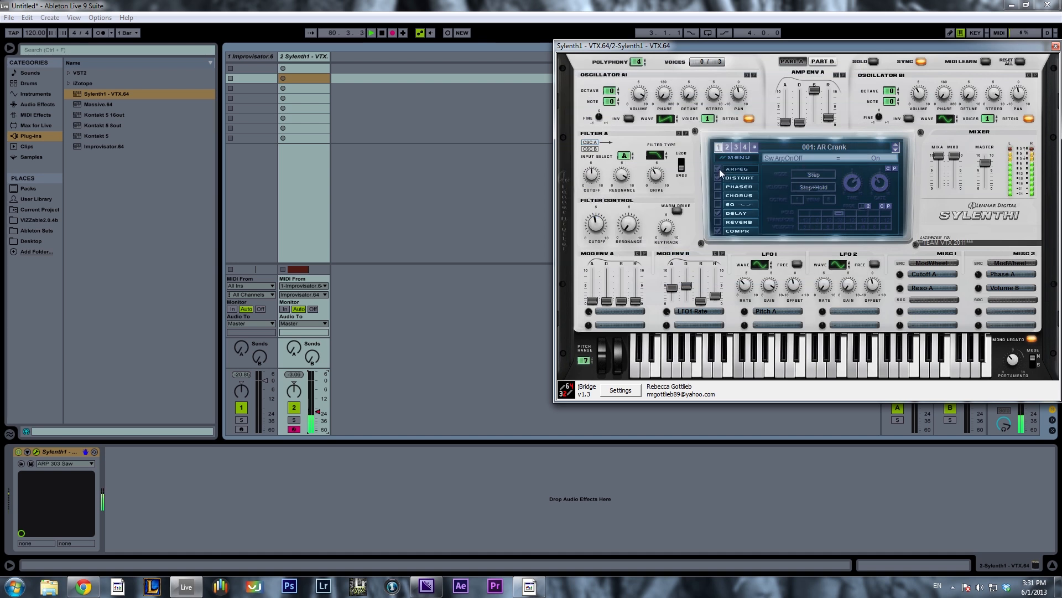
# Audition the bank's presets one by one from 002: AR Electrance through 018: BA Clubbass.
pyautogui.click(894, 150)
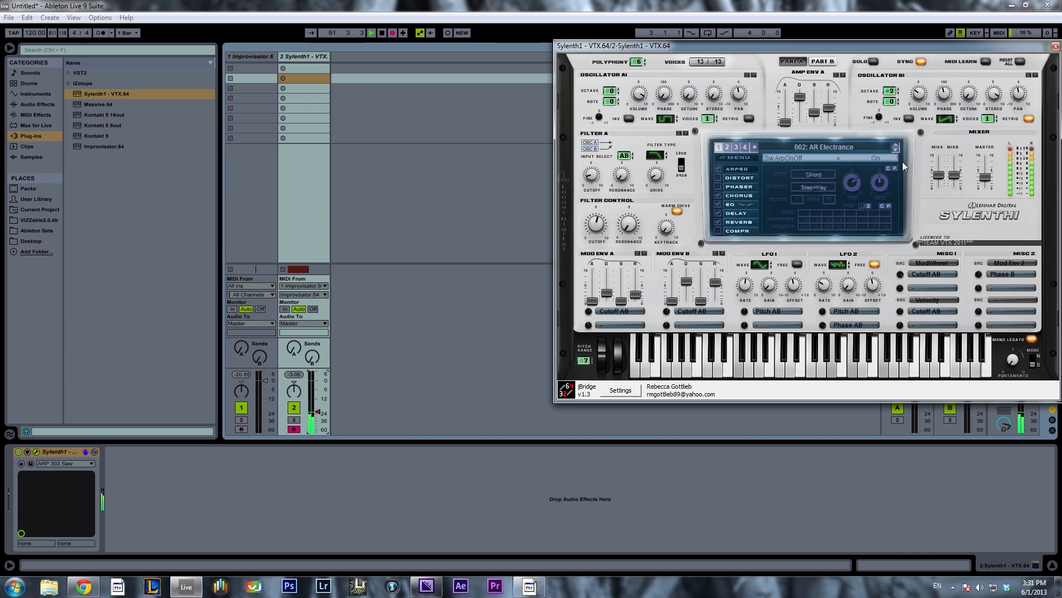
pyautogui.click(895, 150)
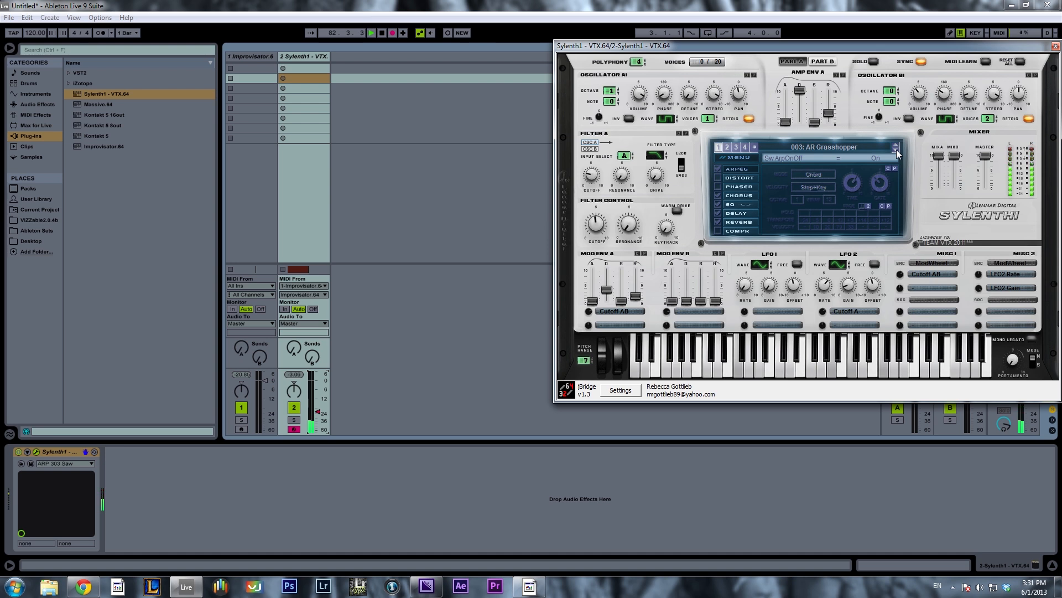
pyautogui.click(896, 150)
pyautogui.click(897, 150)
pyautogui.click(897, 150)
pyautogui.click(898, 150)
pyautogui.click(897, 149)
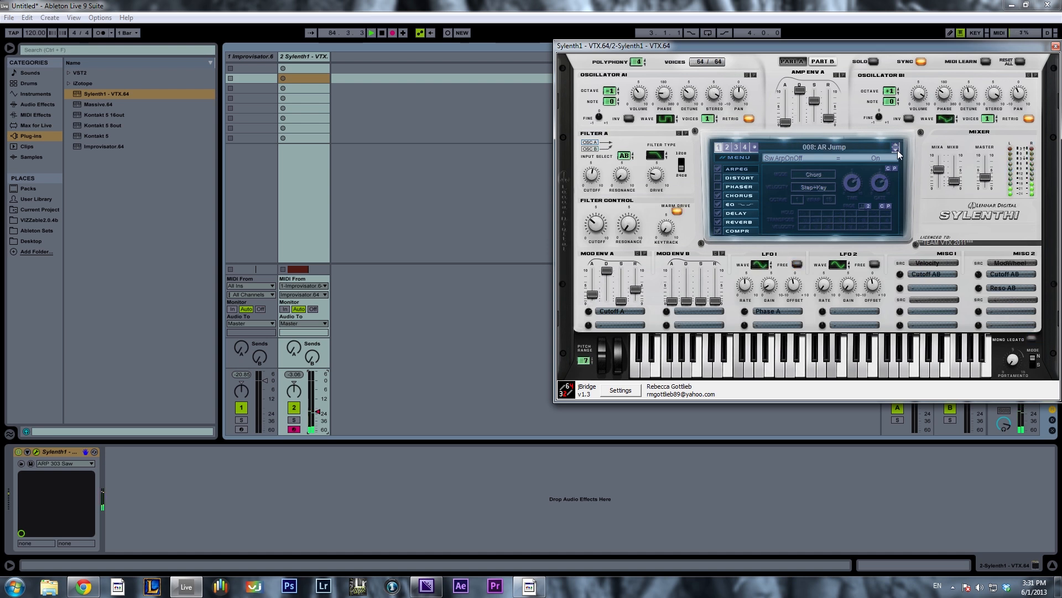
pyautogui.click(897, 150)
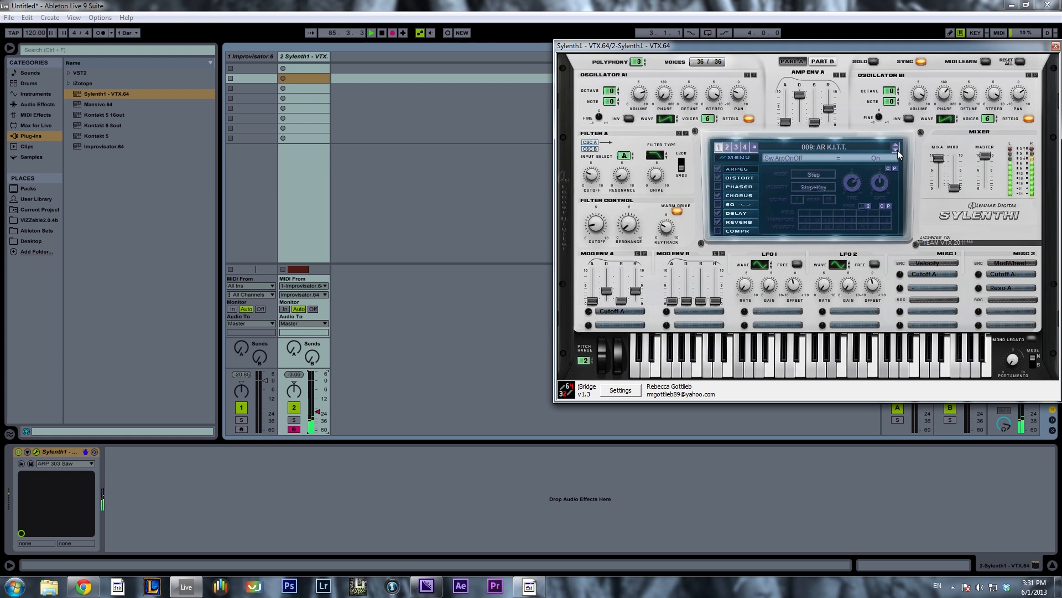
pyautogui.click(896, 150)
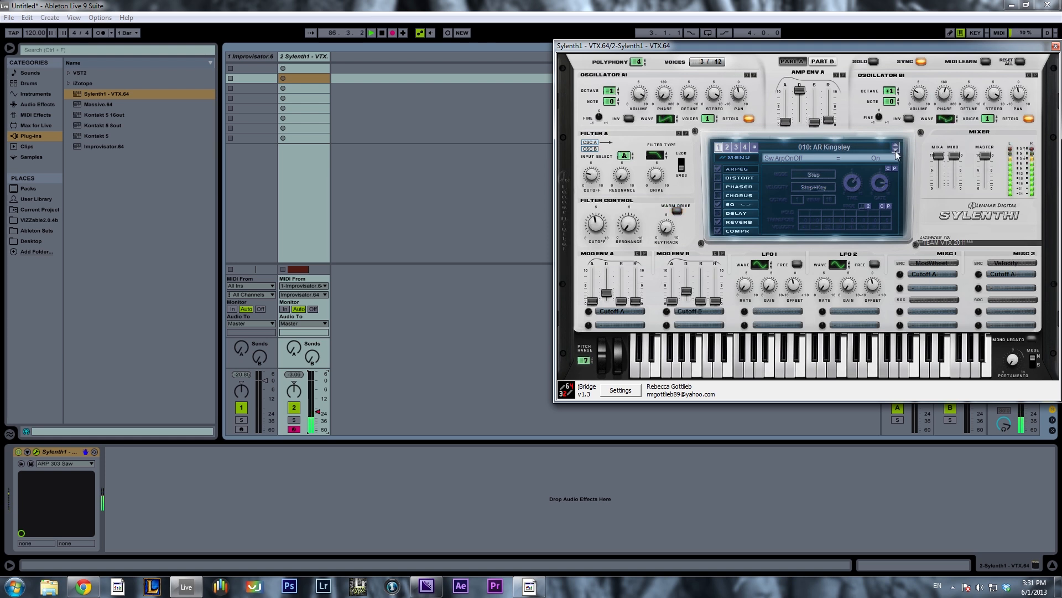
pyautogui.click(897, 150)
pyautogui.click(896, 149)
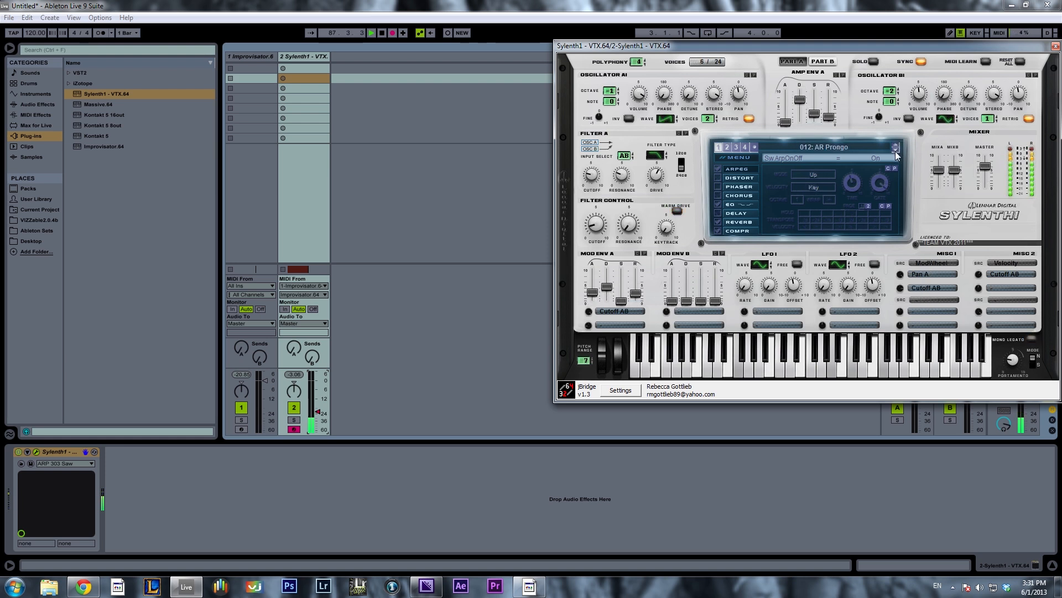
pyautogui.click(896, 149)
pyautogui.click(897, 150)
pyautogui.click(897, 150)
pyautogui.click(895, 150)
pyautogui.click(895, 150)
pyautogui.click(895, 149)
# Choose the preset 051: SY E-Accordion and browse the presets after it, ending on 062: SY Punchy.
pyautogui.click(858, 148)
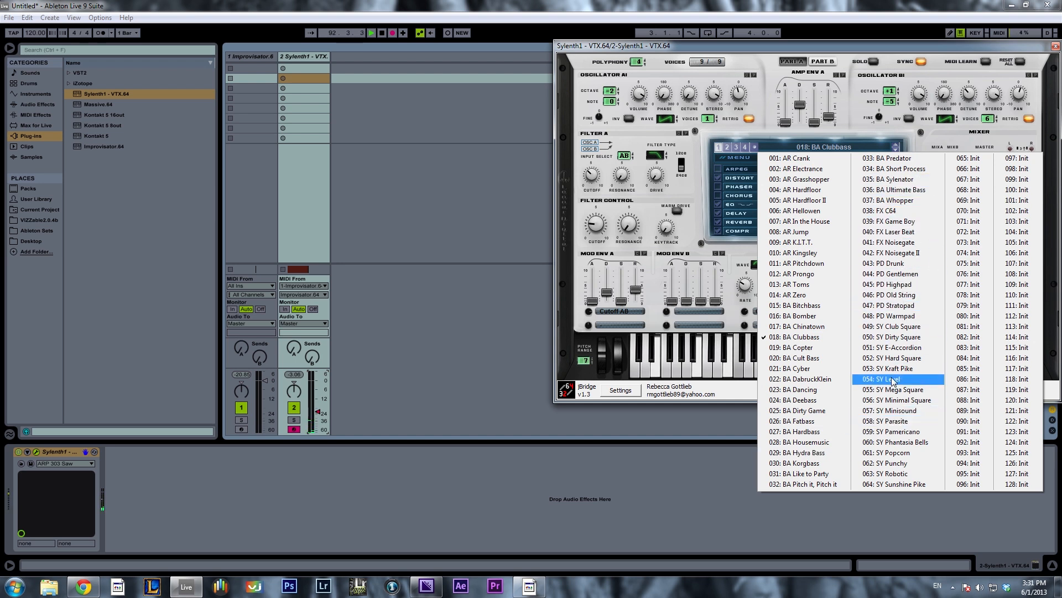
pyautogui.click(891, 347)
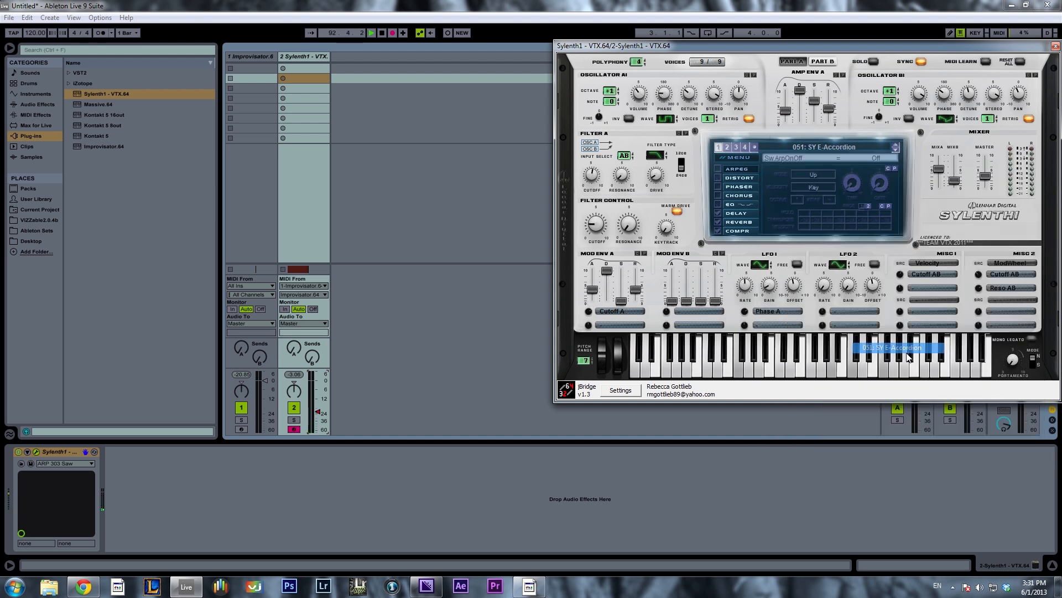
pyautogui.click(895, 150)
pyautogui.click(896, 150)
pyautogui.click(896, 150)
pyautogui.click(896, 150)
pyautogui.click(896, 150)
pyautogui.click(896, 150)
pyautogui.click(895, 150)
pyautogui.click(896, 150)
pyautogui.click(896, 150)
pyautogui.click(896, 150)
pyautogui.click(896, 150)
pyautogui.click(896, 150)
pyautogui.click(896, 150)
pyautogui.click(895, 150)
pyautogui.click(895, 150)
pyautogui.click(896, 145)
pyautogui.click(896, 145)
pyautogui.click(896, 145)
pyautogui.click(896, 145)
# Load the Rob Lee Dance 3.fxb sound bank into Sylenth1 and turn off the arpeggiator of preset 001: AR - Club Trax.
pyautogui.click(736, 158)
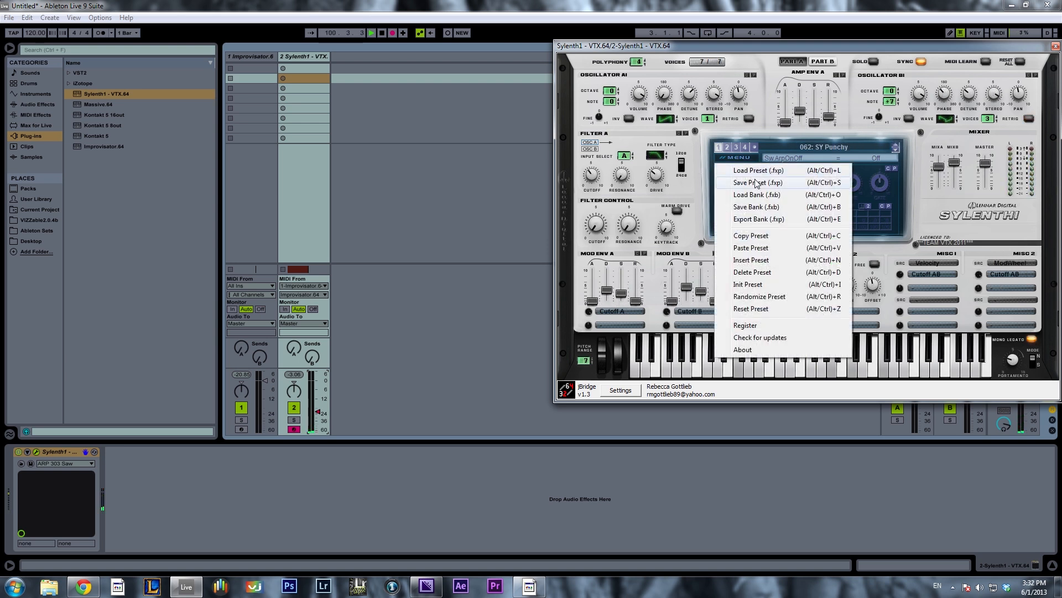
pyautogui.click(757, 195)
pyautogui.click(696, 181)
pyautogui.click(715, 192)
pyautogui.scroll(-20, 710, 213)
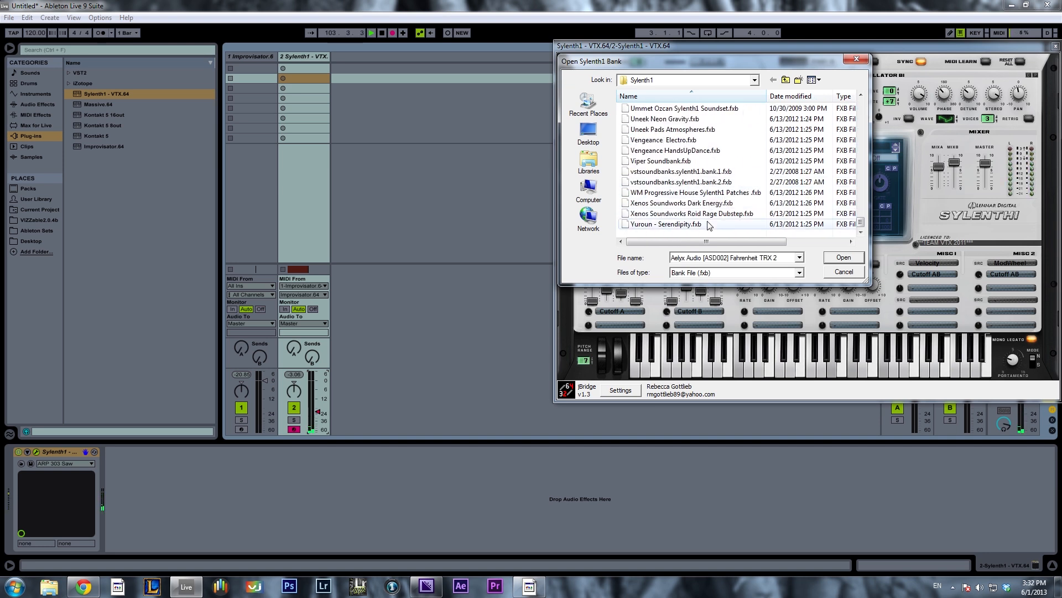
pyautogui.scroll(6, 719, 180)
pyautogui.scroll(3, 726, 175)
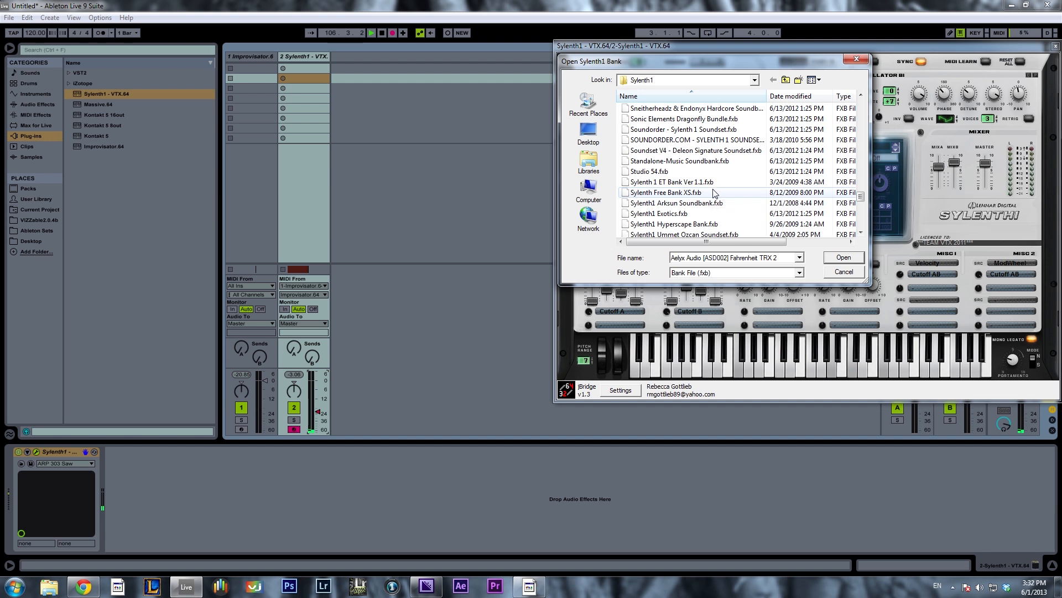
pyautogui.click(714, 202)
pyautogui.scroll(5, 725, 185)
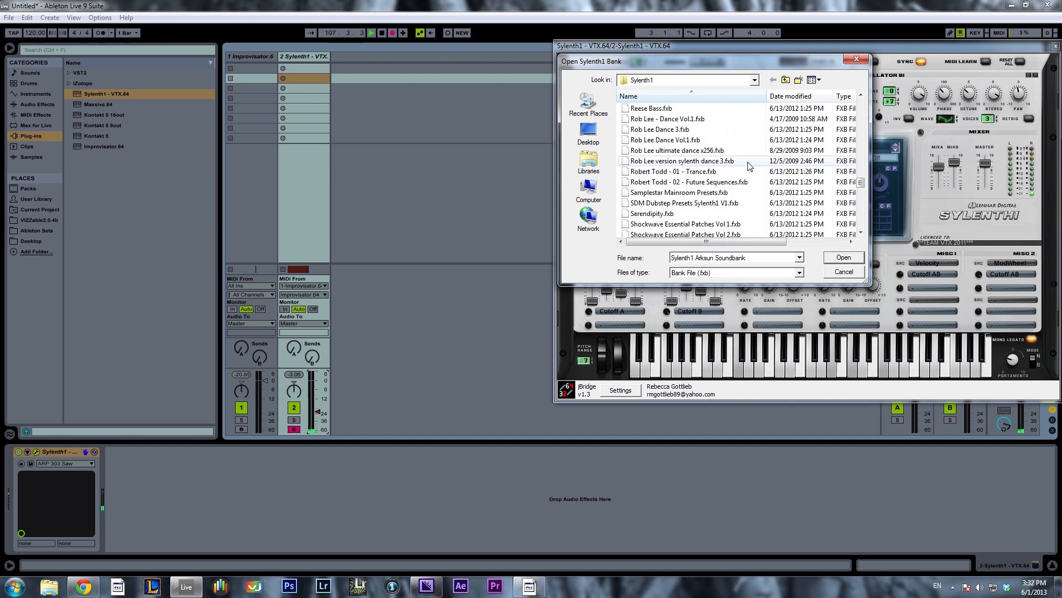
pyautogui.click(700, 130)
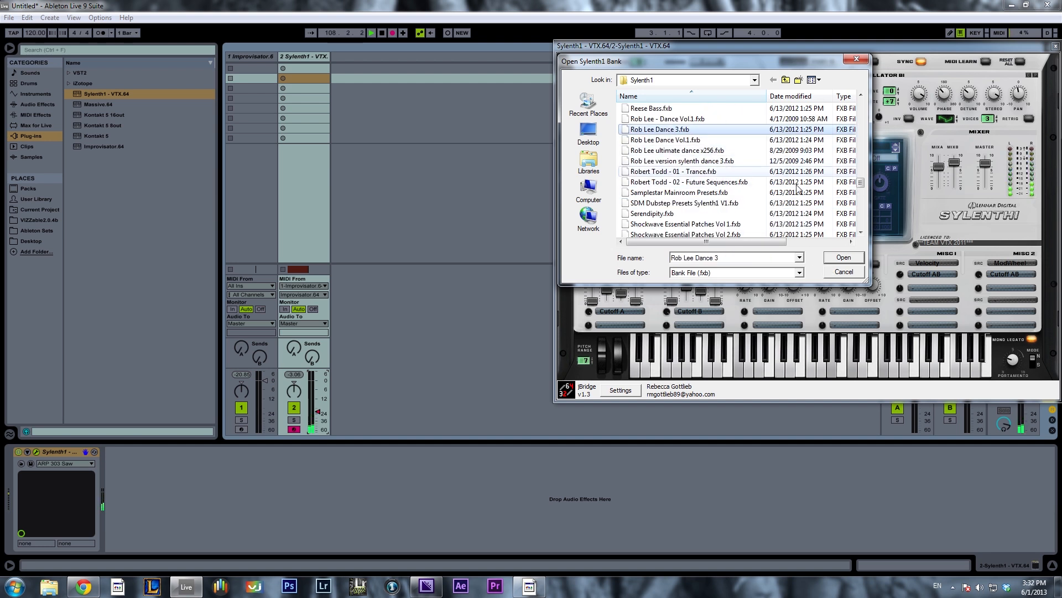
pyautogui.click(843, 258)
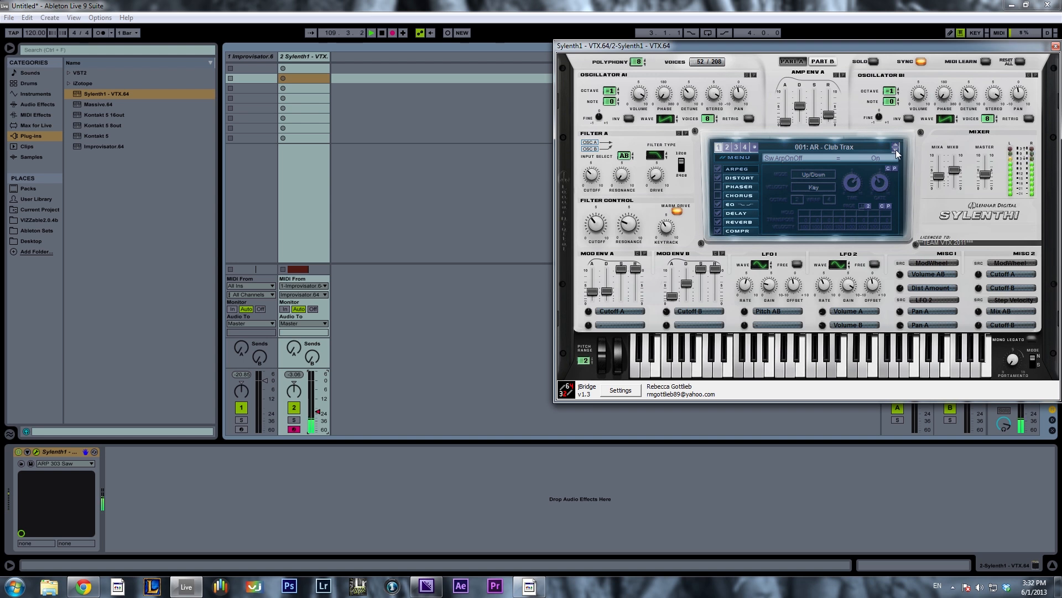
pyautogui.click(717, 169)
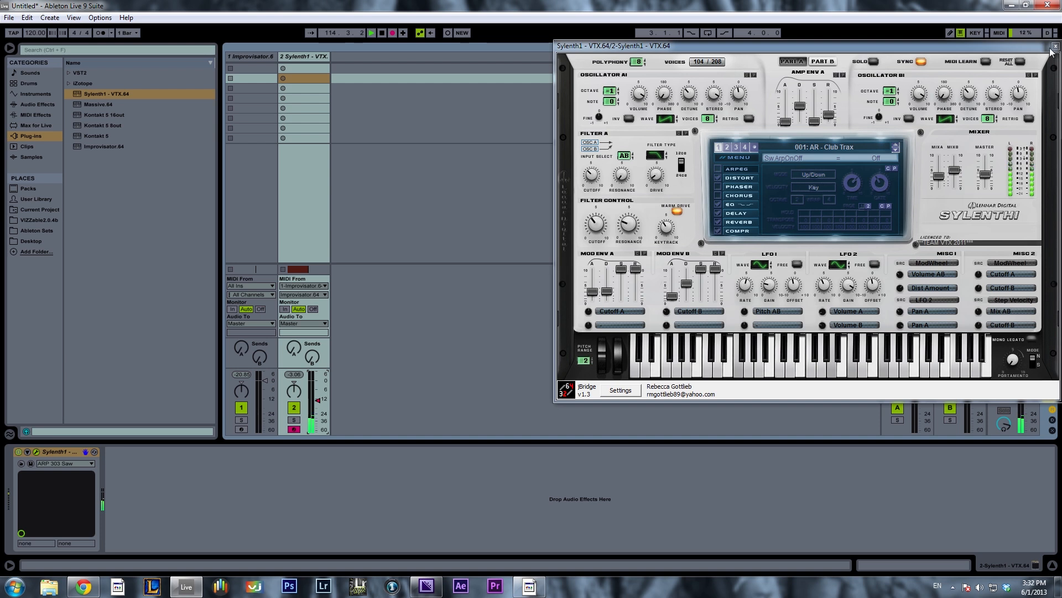
# Show Improvisator on the first track, place the Dp chord in the progression's third slot and play the progression.
pyautogui.click(245, 56)
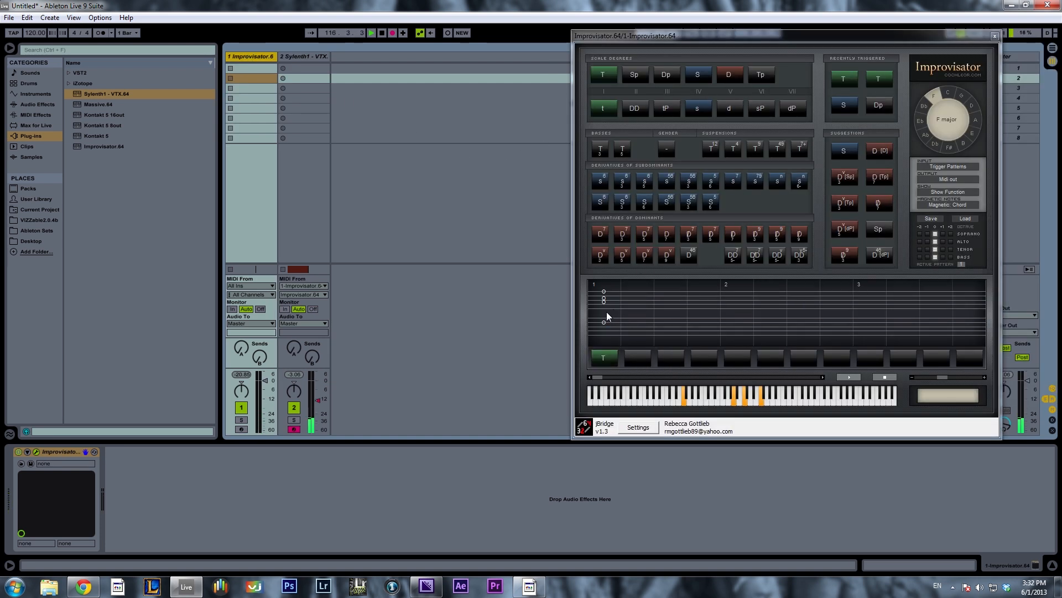
pyautogui.click(674, 74)
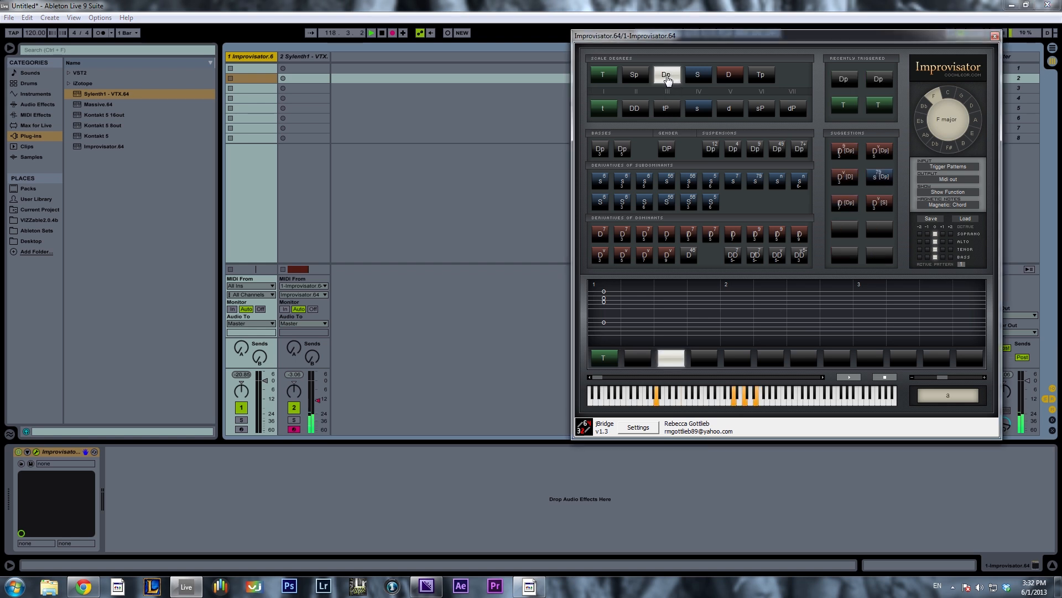
pyautogui.moveTo(668, 79); pyautogui.dragTo(682, 372)
pyautogui.click(850, 380)
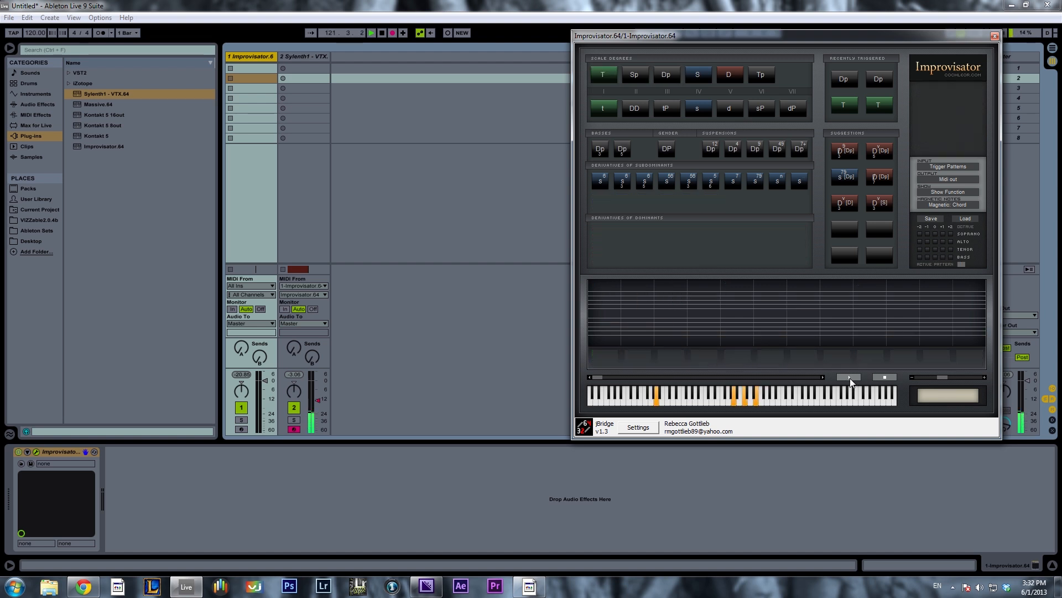
# Audition the scale-degree chords D, Dp, T and Sp in alternation to find what could follow Dp.
pyautogui.click(729, 77)
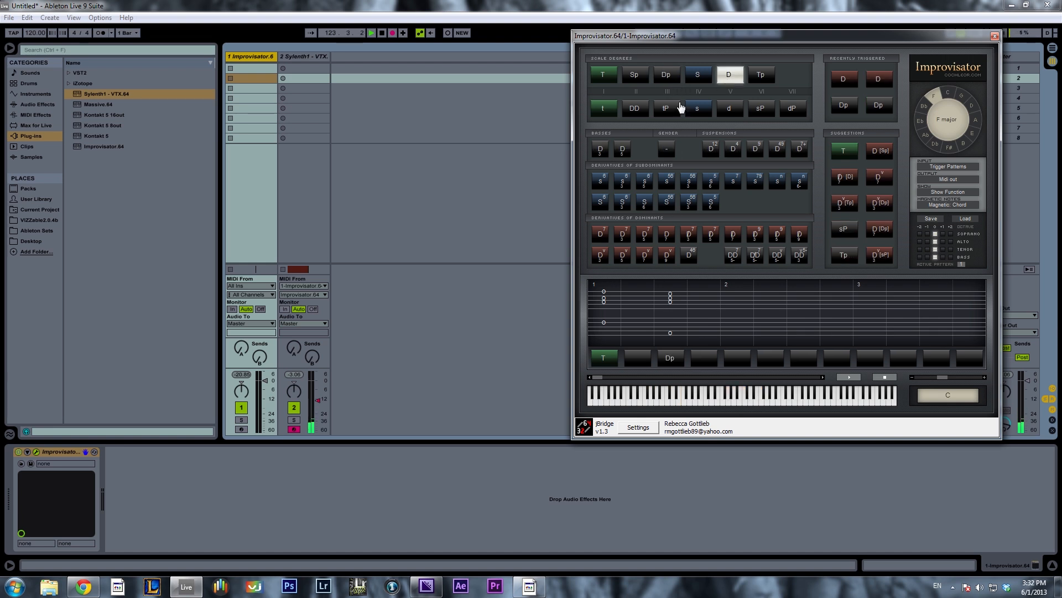
pyautogui.click(669, 79)
pyautogui.click(729, 76)
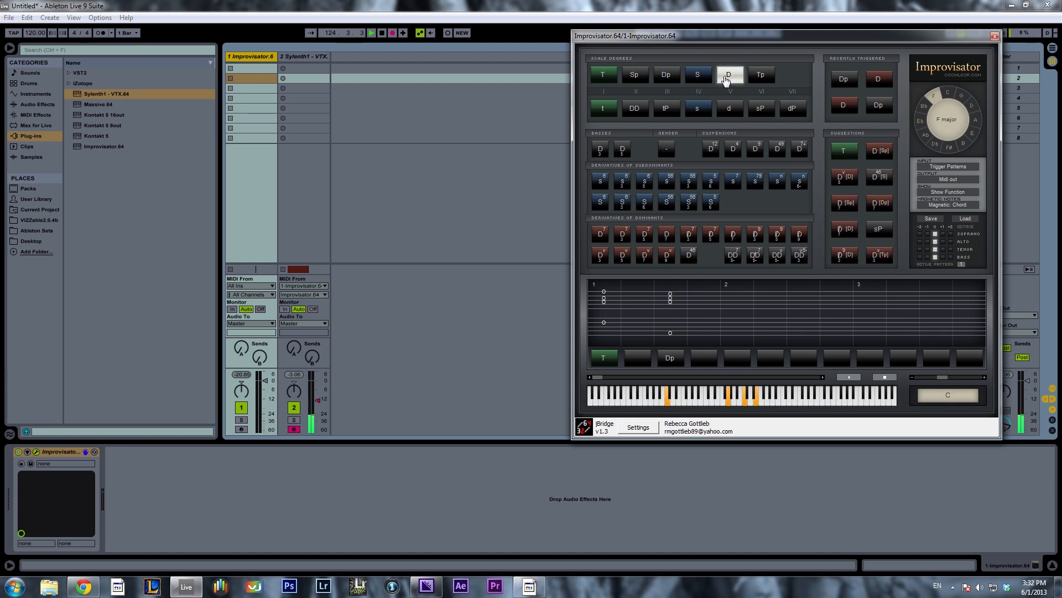
pyautogui.click(674, 80)
pyautogui.click(730, 78)
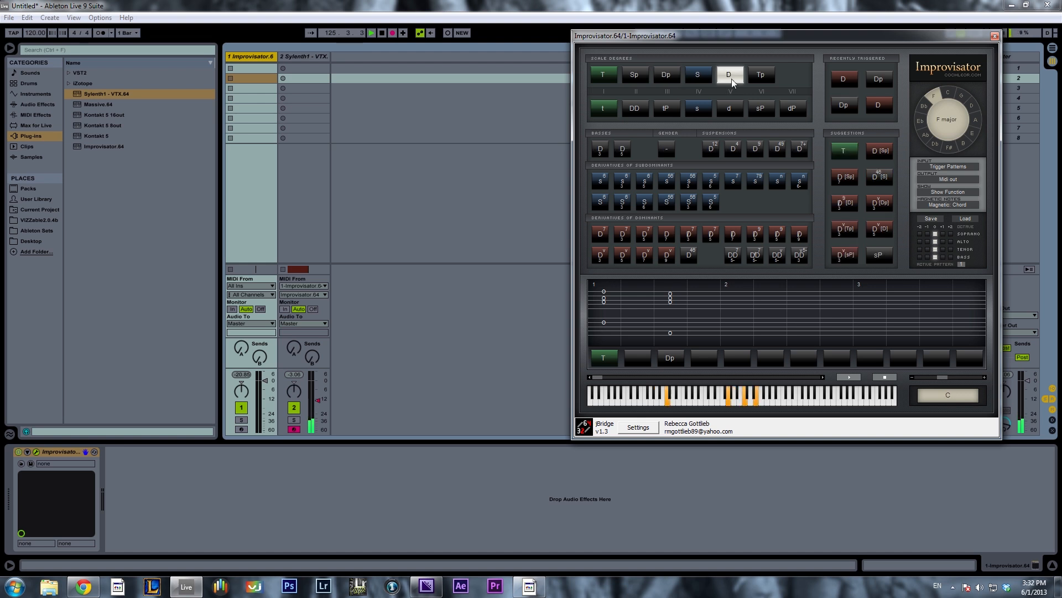
pyautogui.click(610, 75)
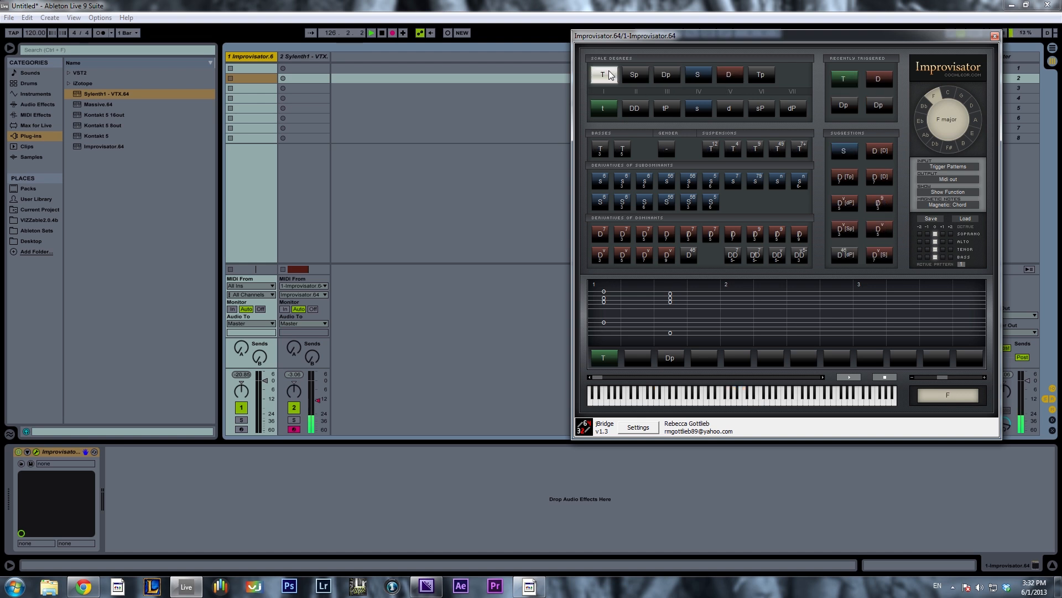
pyautogui.click(643, 79)
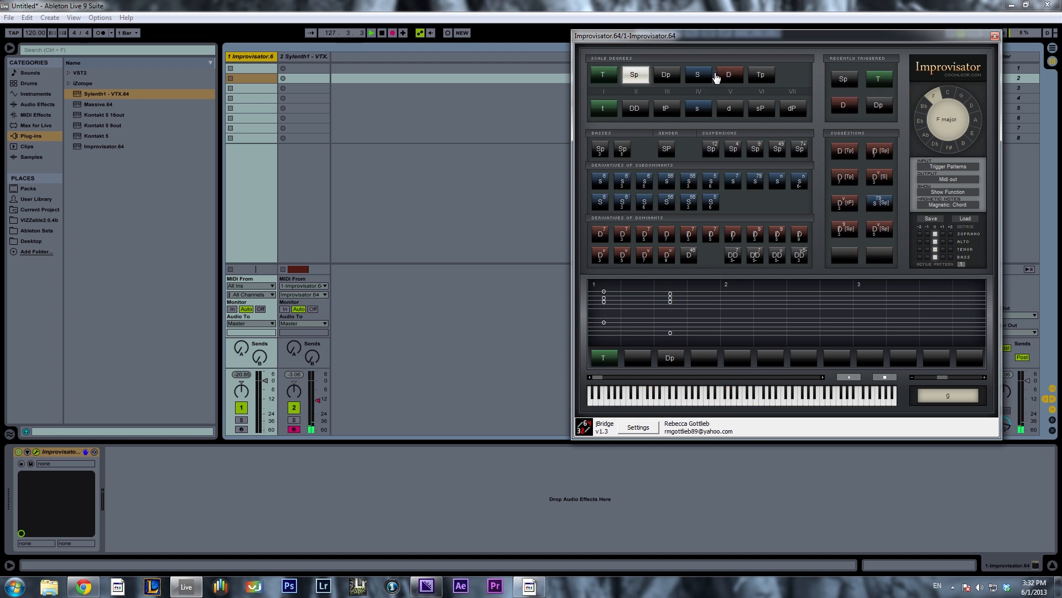
pyautogui.click(668, 75)
pyautogui.click(640, 78)
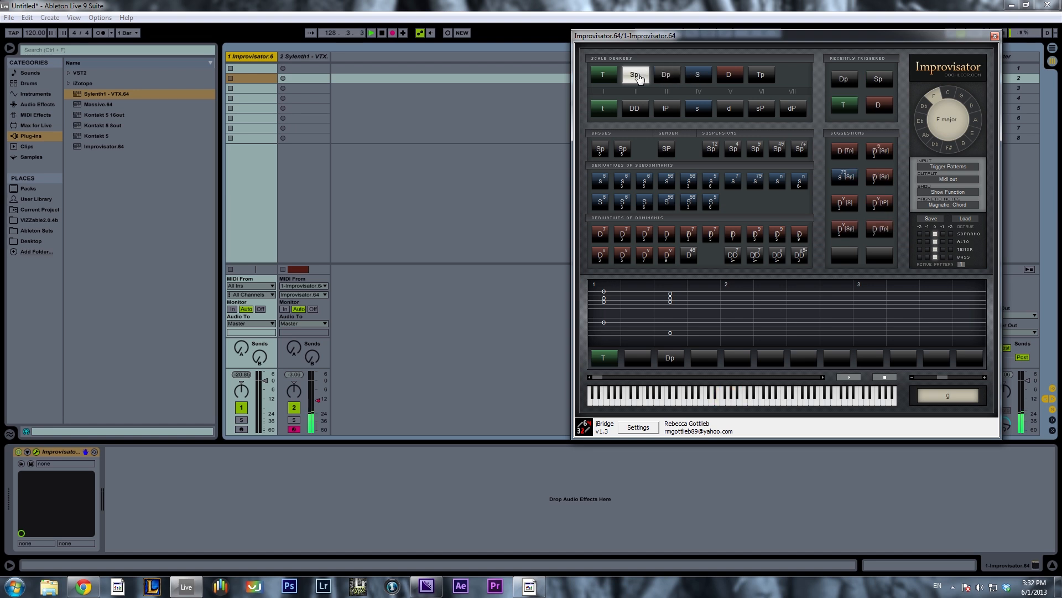
pyautogui.click(666, 76)
# Add the Tp chord to the progression and move it to the seventh slot, auditioning the Sp and Dp chords as well.
pyautogui.click(760, 77)
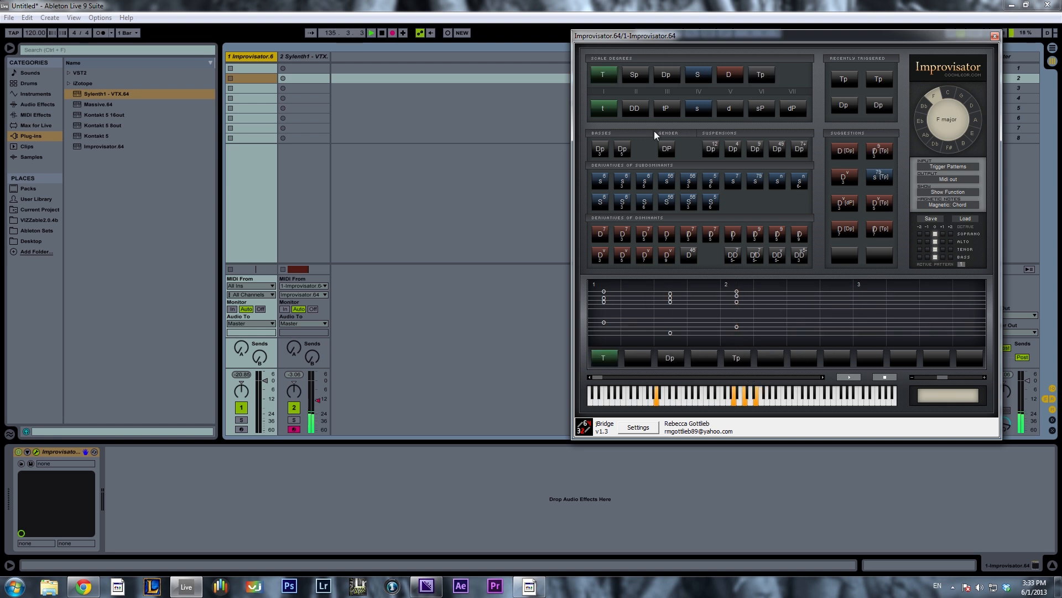
pyautogui.click(637, 76)
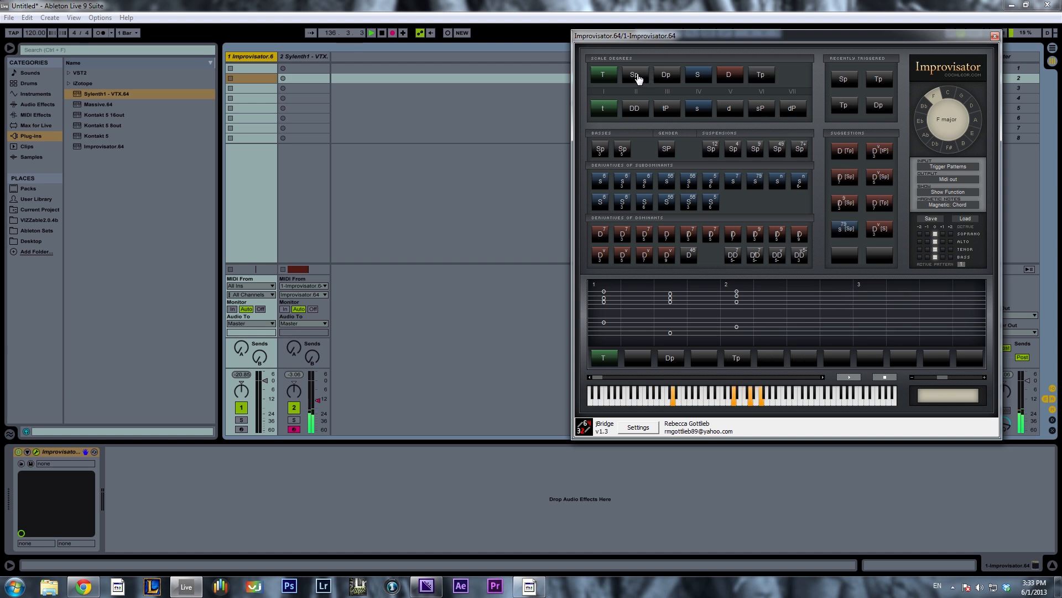
pyautogui.moveTo(736, 365); pyautogui.dragTo(803, 374)
pyautogui.click(666, 74)
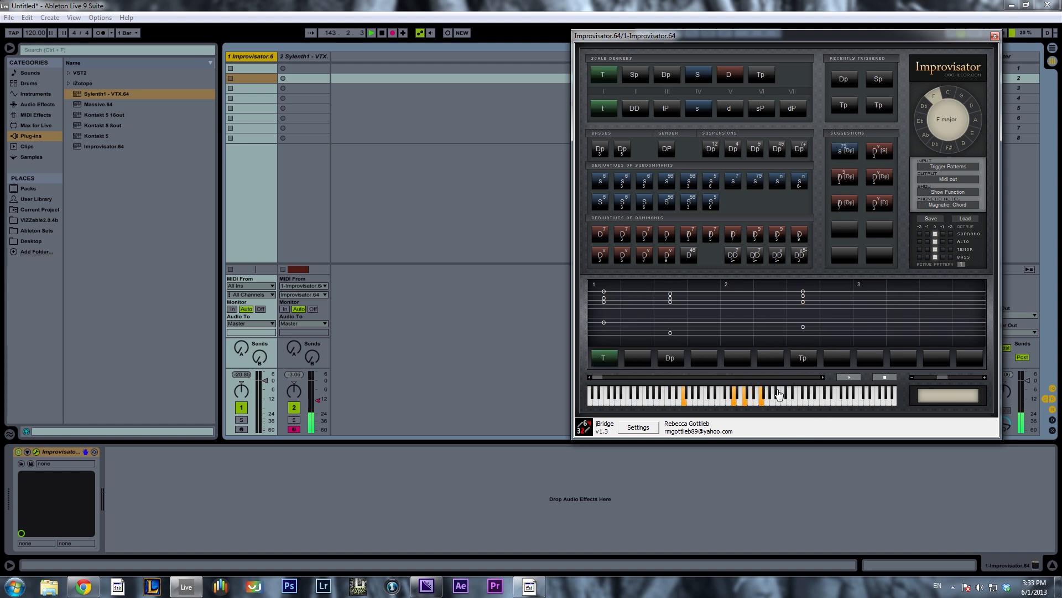
# Place an S chord in the fifth slot, pull one note out as a fixed note in the fourth slot, remove the chord and play the progression.
pyautogui.click(739, 361)
pyautogui.click(696, 76)
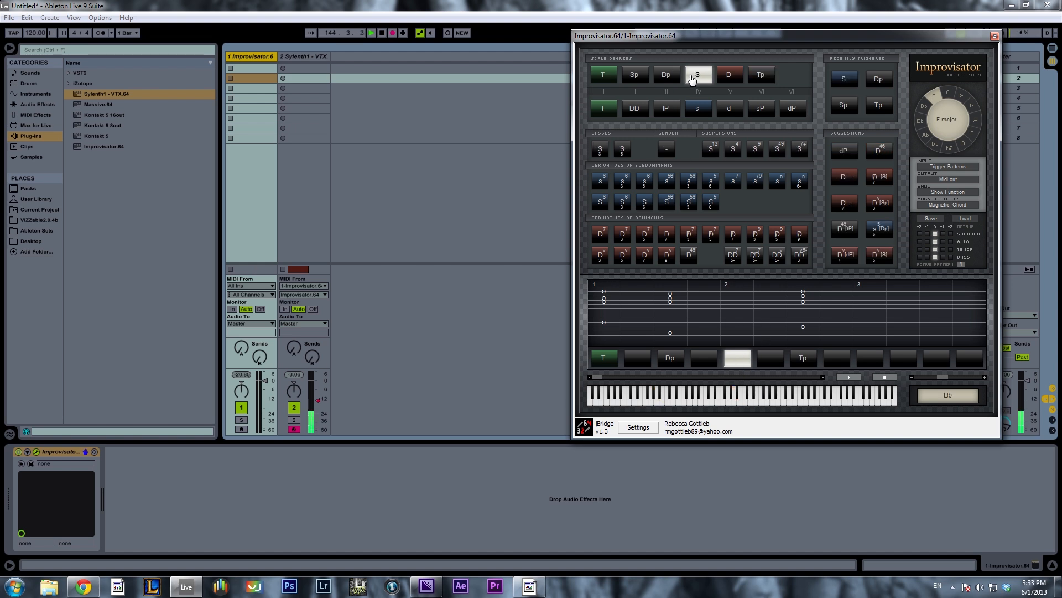
pyautogui.click(740, 364)
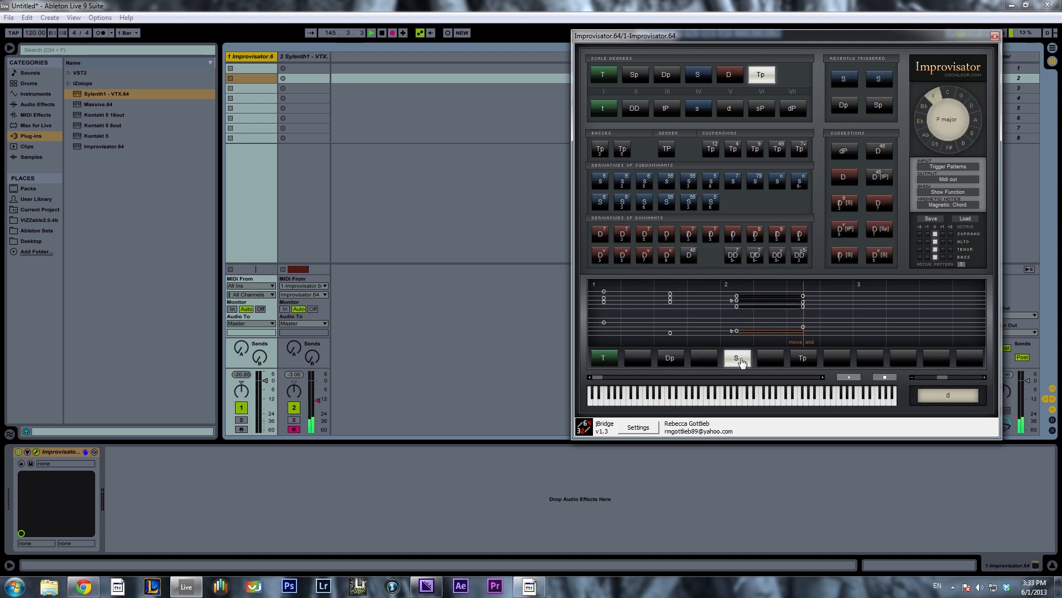
pyautogui.moveTo(738, 310); pyautogui.dragTo(707, 309)
pyautogui.click(737, 300)
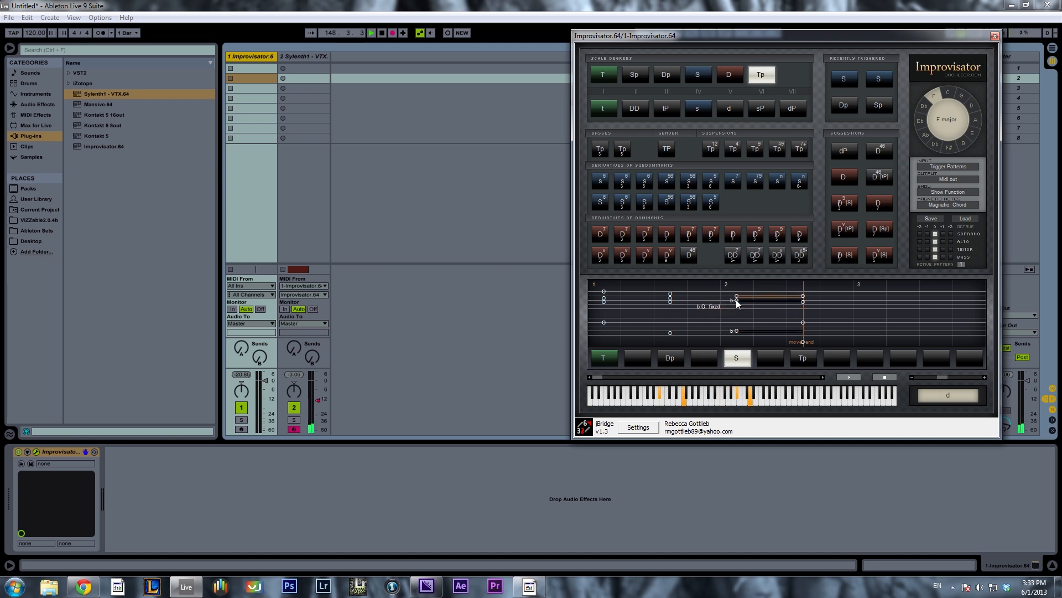
pyautogui.moveTo(742, 360); pyautogui.dragTo(735, 451)
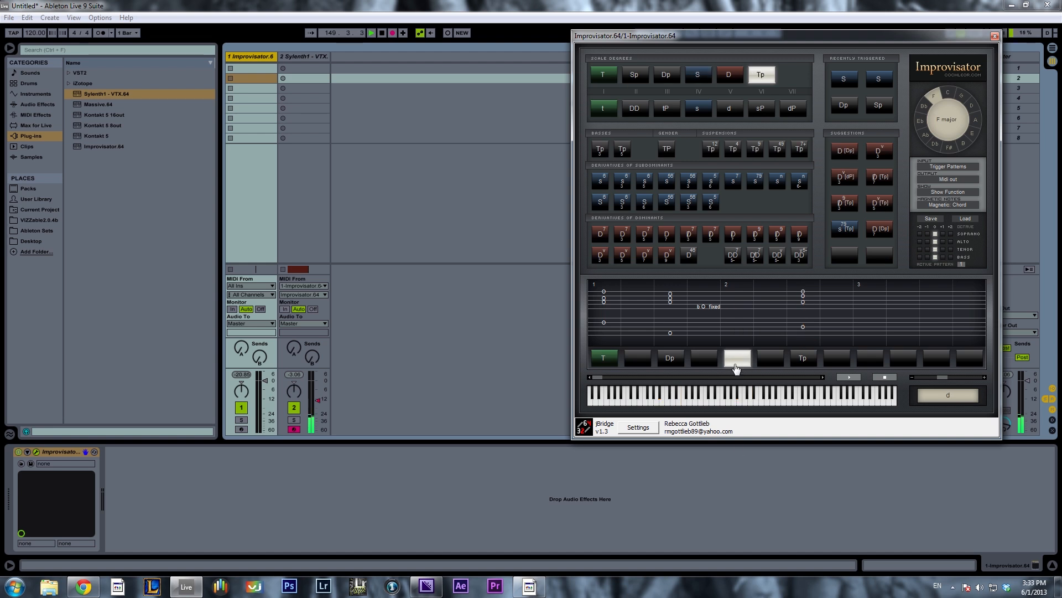
pyautogui.click(849, 375)
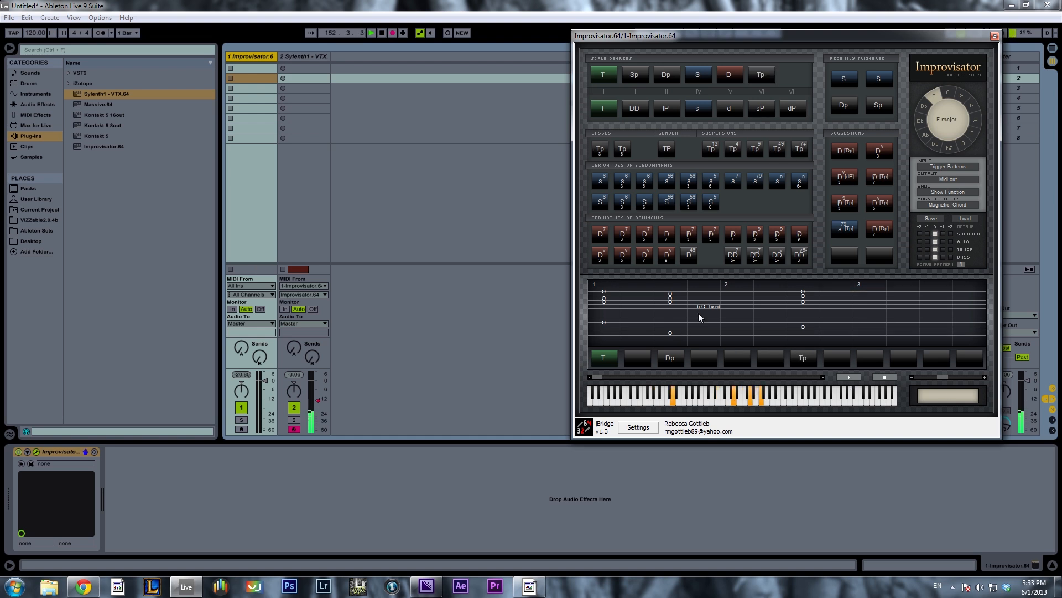
# Try a DD chord in the fourth slot, discard it, and play fixed notes in the second and fourth slots around a fresh Dp chord.
pyautogui.moveTo(702, 305); pyautogui.dragTo(731, 302)
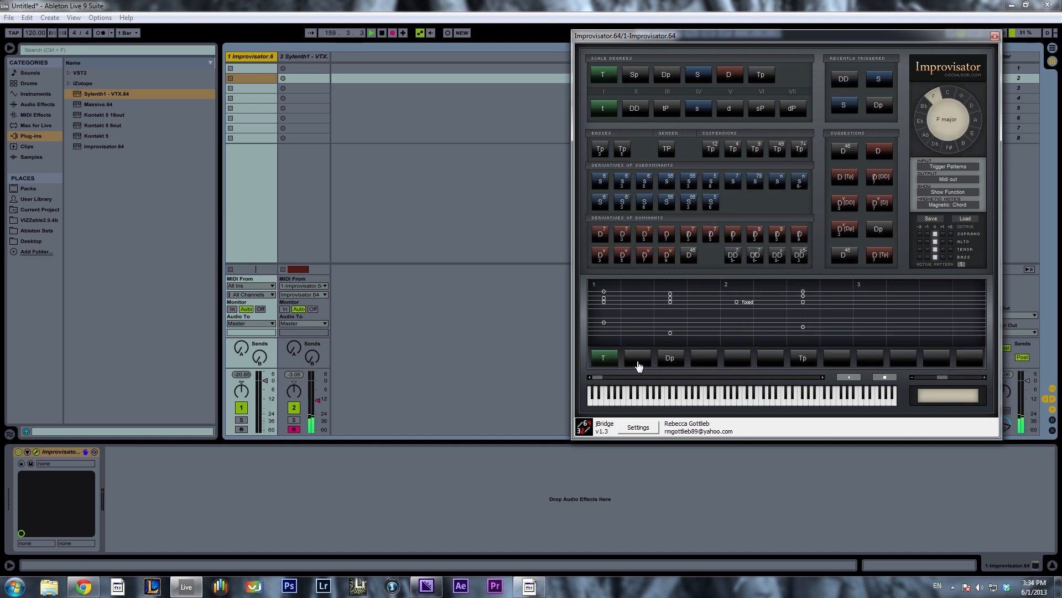
pyautogui.moveTo(636, 108); pyautogui.dragTo(706, 357)
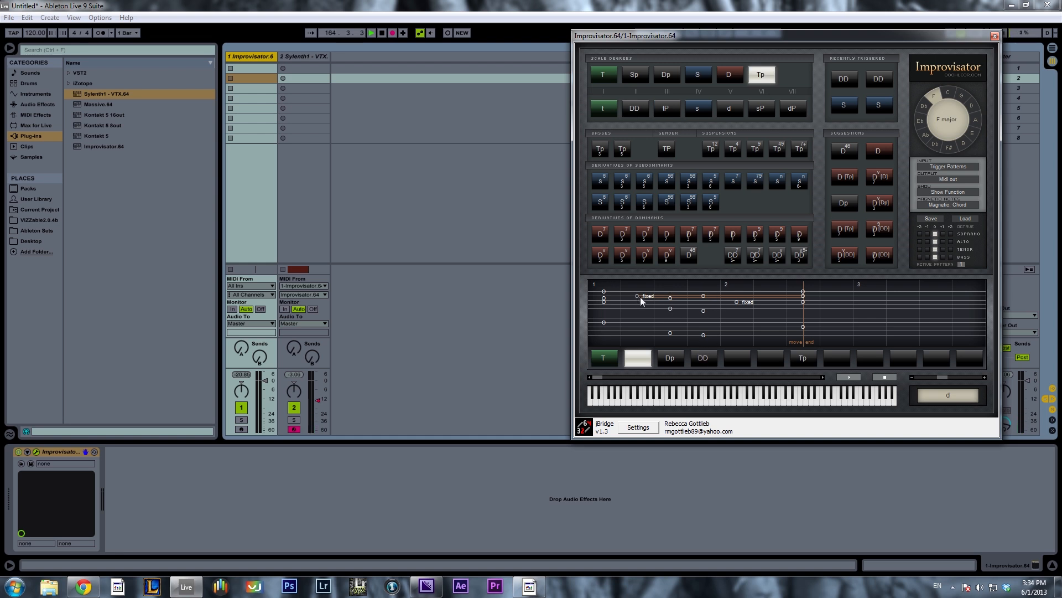
pyautogui.click(670, 360)
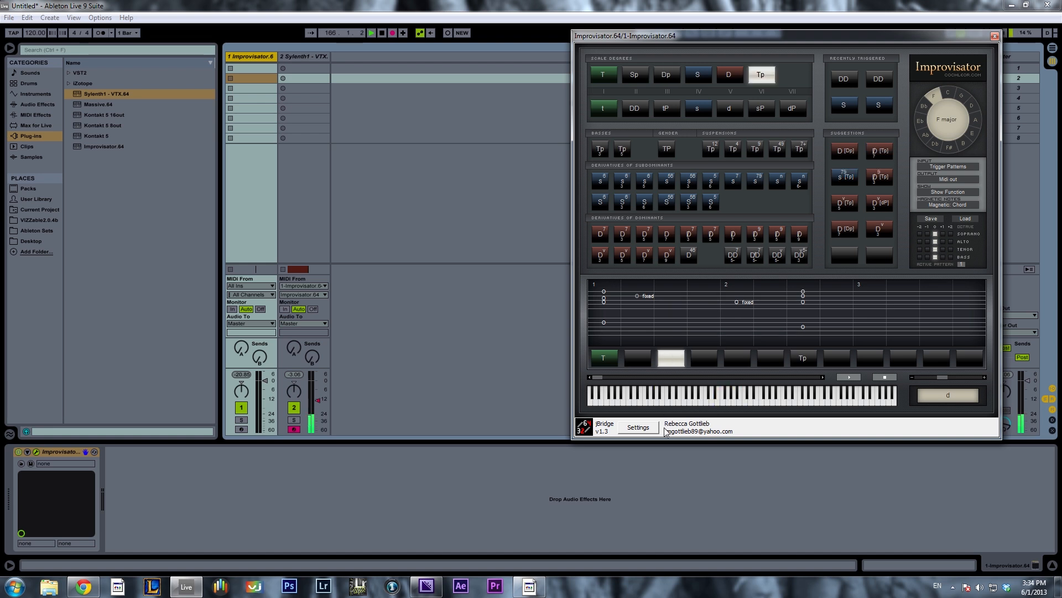
pyautogui.click(679, 84)
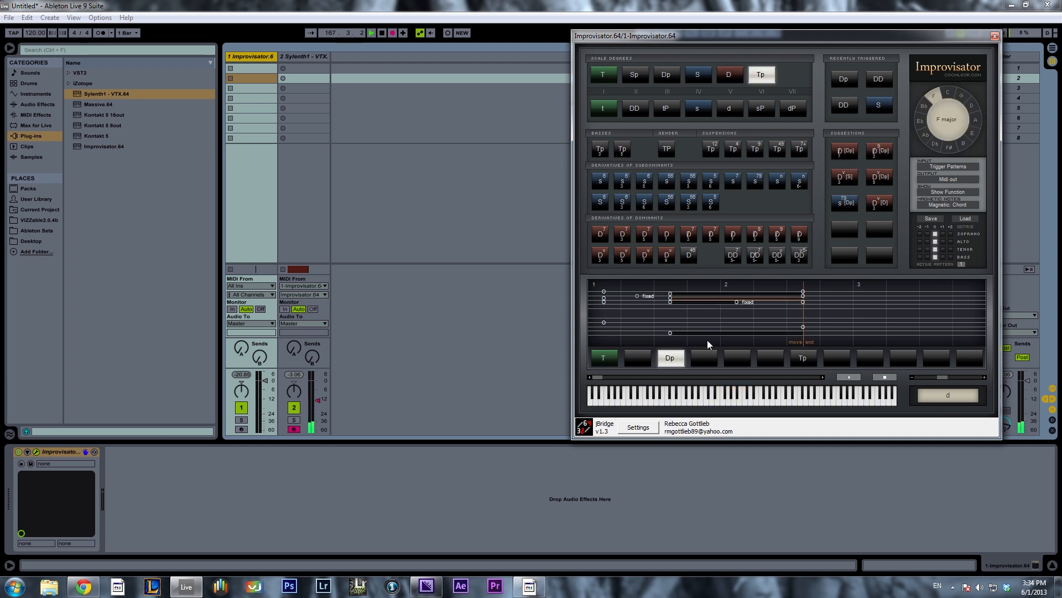
pyautogui.click(850, 377)
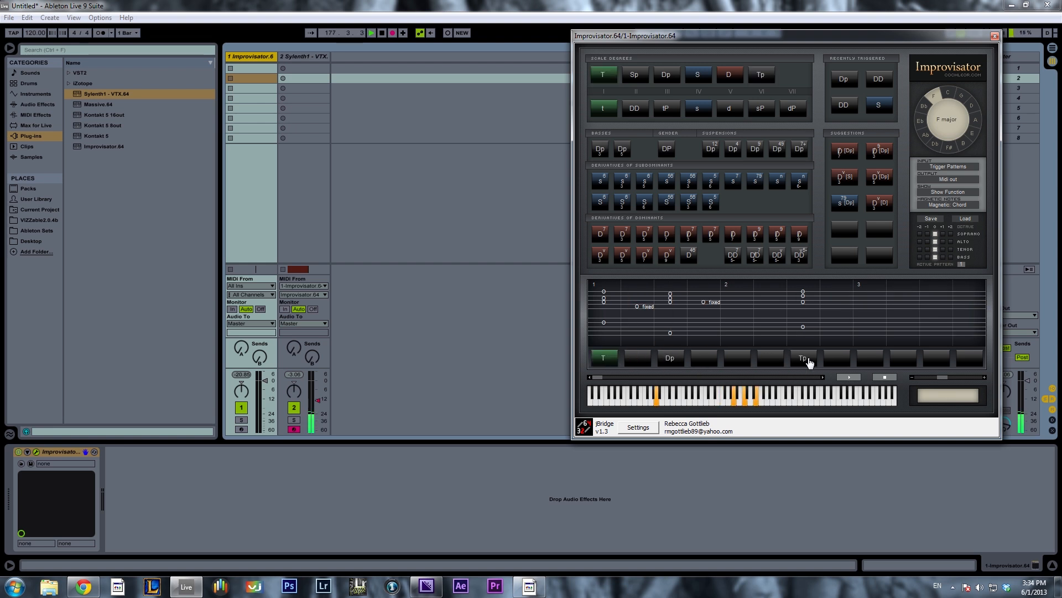
# Move the Tp chord to the fifth slot, place an S chord in the sixth and raise its bass note as a fixed note.
pyautogui.moveTo(809, 363); pyautogui.dragTo(742, 365)
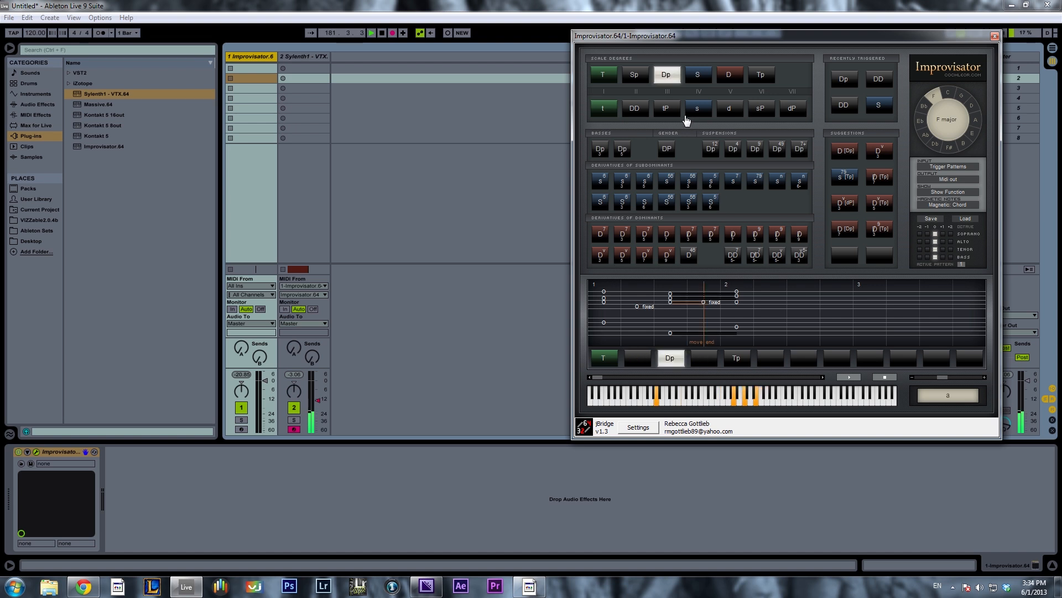
pyautogui.click(700, 77)
pyautogui.click(701, 81)
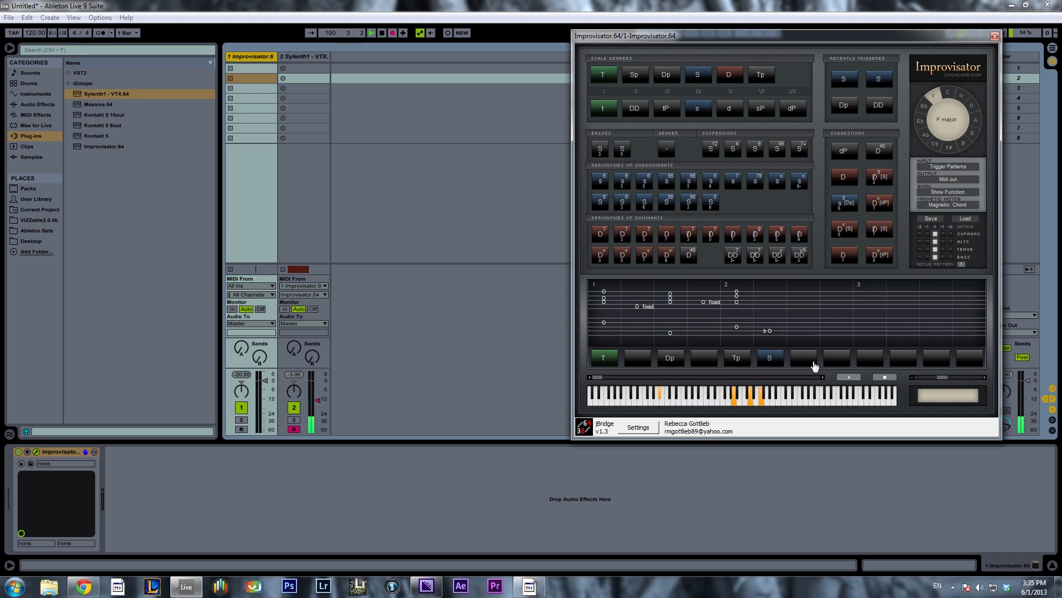
pyautogui.moveTo(769, 332); pyautogui.dragTo(771, 308)
pyautogui.click(885, 378)
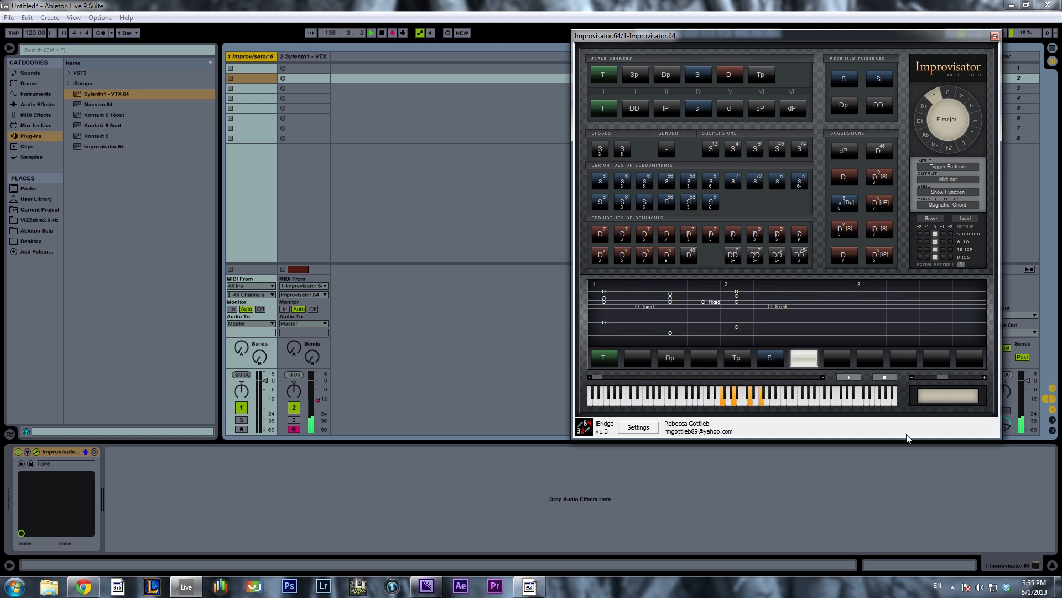
# Show Sylenth1 on the second track, stop the transport and move the plug-in window clear of the arrangement's upper area.
pyautogui.click(303, 56)
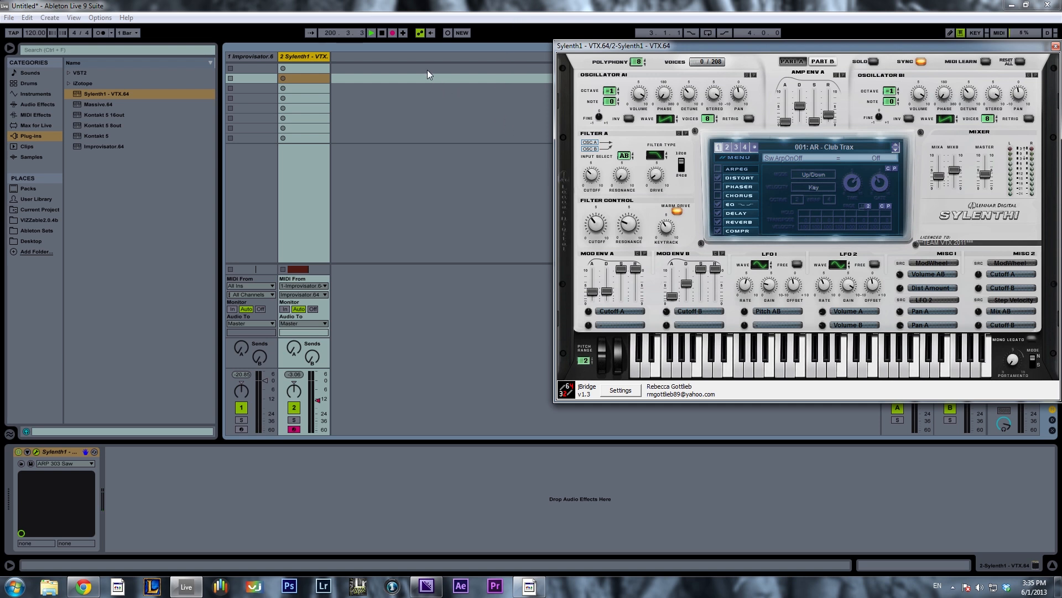
pyautogui.click(382, 33)
pyautogui.moveTo(927, 49); pyautogui.dragTo(835, 113)
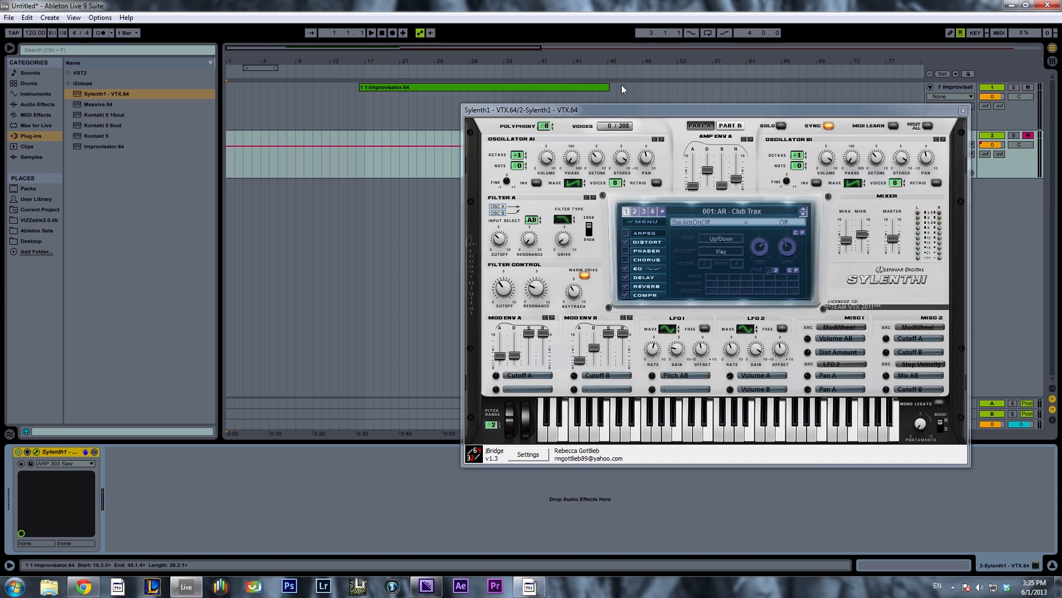
# Select the recorded Improvisator clip in the arrangement and play it from around bar 20.
pyautogui.click(695, 80)
pyautogui.click(402, 80)
pyautogui.click(410, 92)
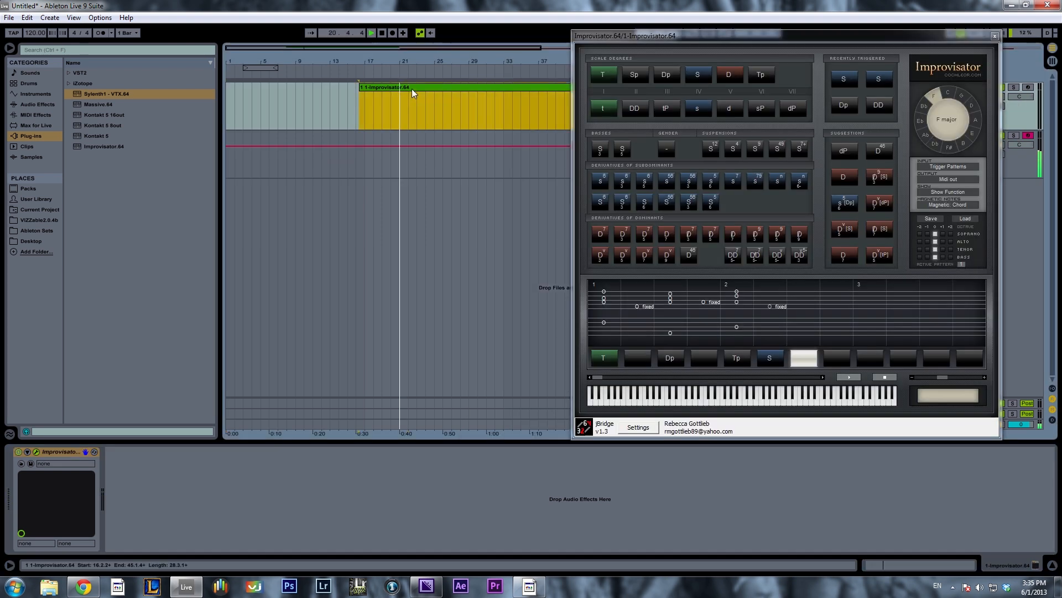
# Switch to the session view, move the Improvisator window aside and select the Sylenth1 track's first clip slot.
pyautogui.click(1052, 62)
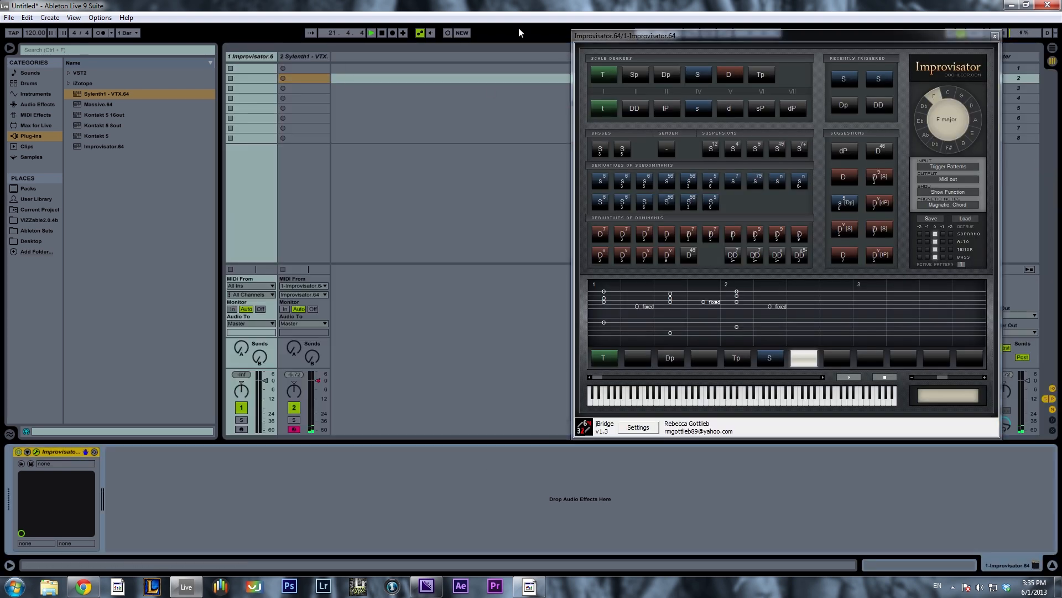
pyautogui.moveTo(695, 40); pyautogui.dragTo(731, 38)
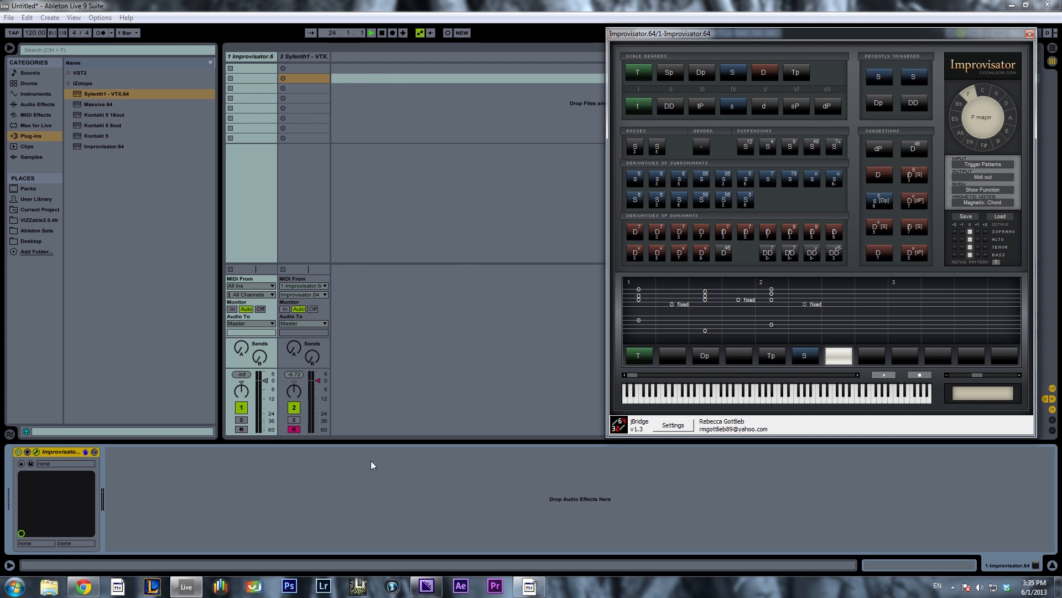
pyautogui.click(304, 67)
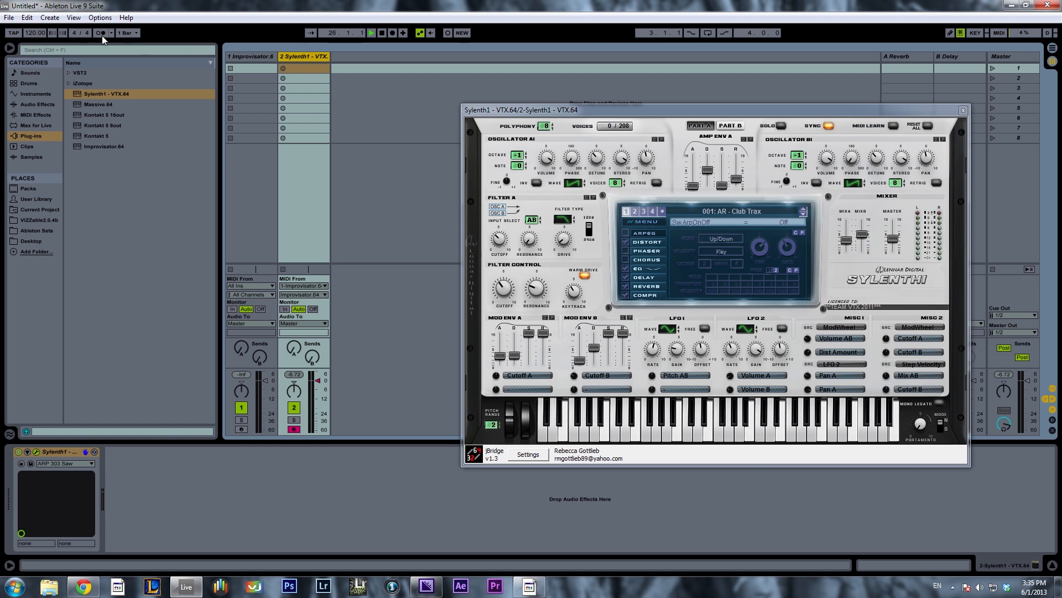
# Set the launch quantization to 2 Bars and record Improvisator's progression into the first clip slot of the Sylenth1 track.
pyautogui.click(127, 32)
pyautogui.click(134, 71)
pyautogui.click(261, 55)
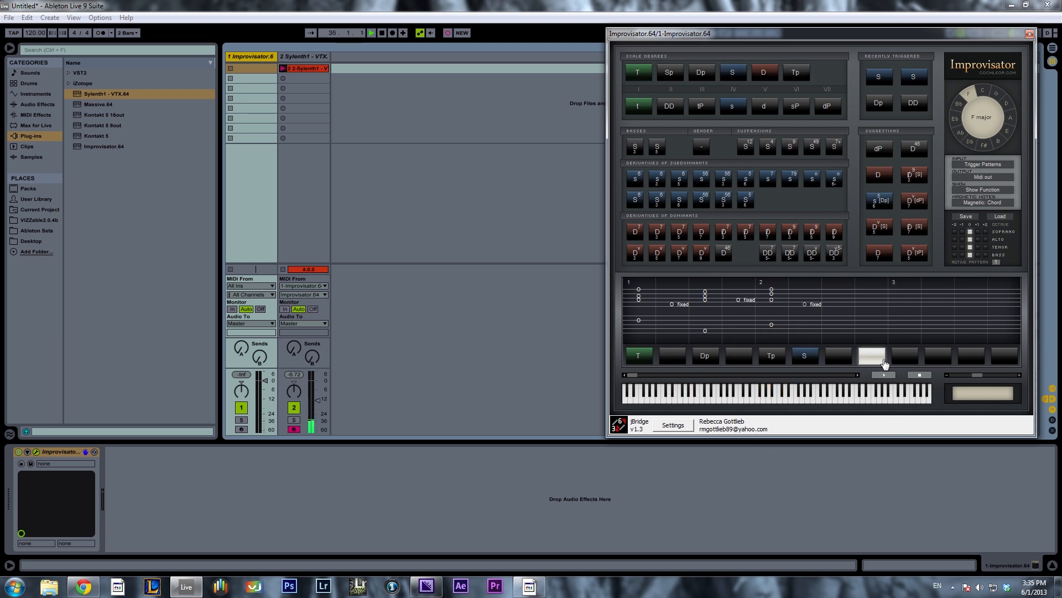
pyautogui.click(311, 55)
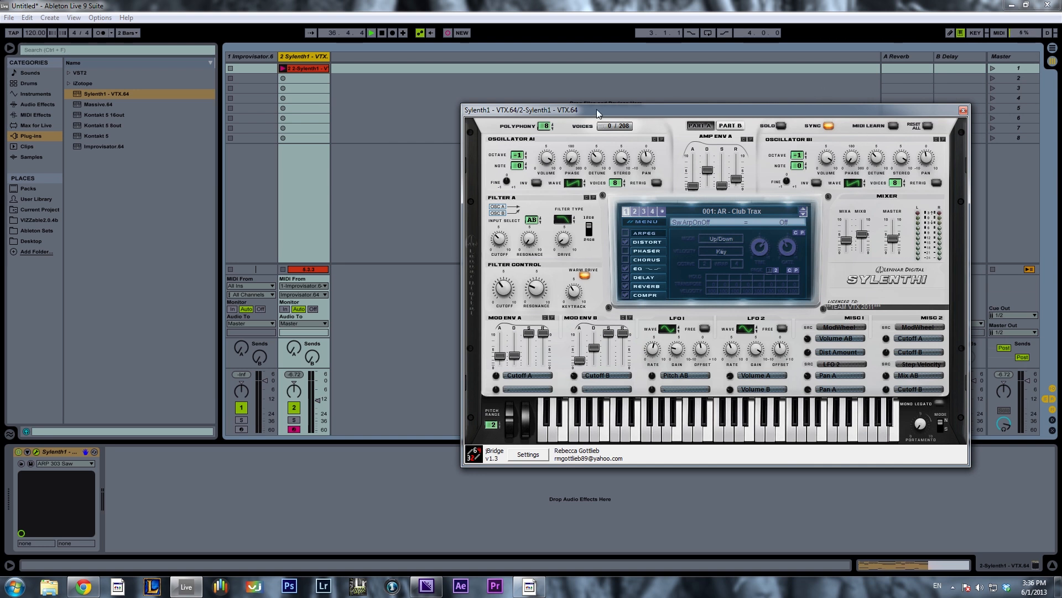
# Open the notes of the recorded Sylenth1 clip and stop the transport.
pyautogui.moveTo(593, 111); pyautogui.dragTo(587, 57)
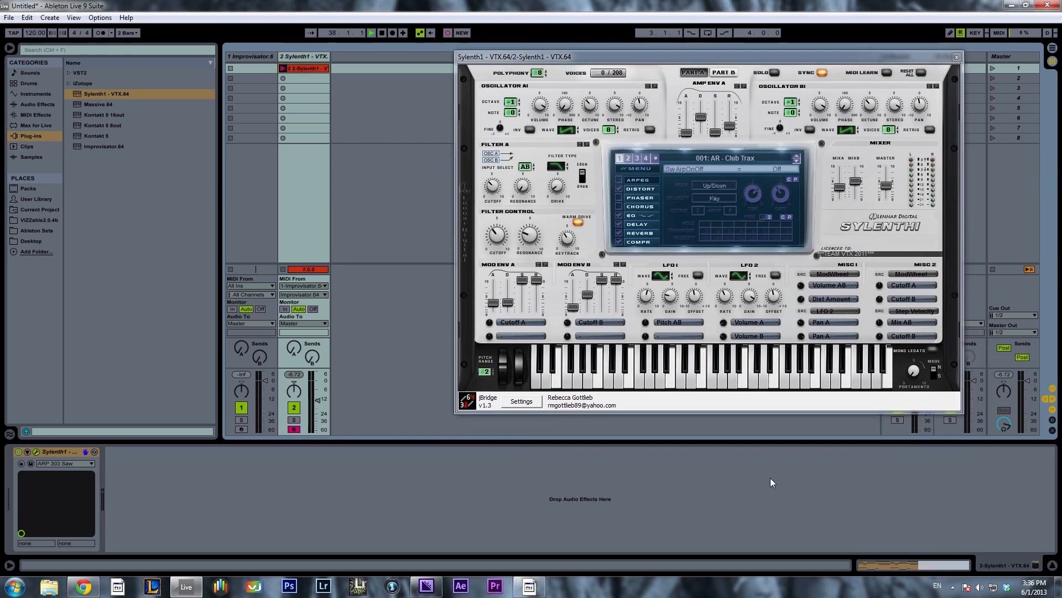
pyautogui.click(901, 568)
pyautogui.click(381, 36)
pyautogui.click(382, 36)
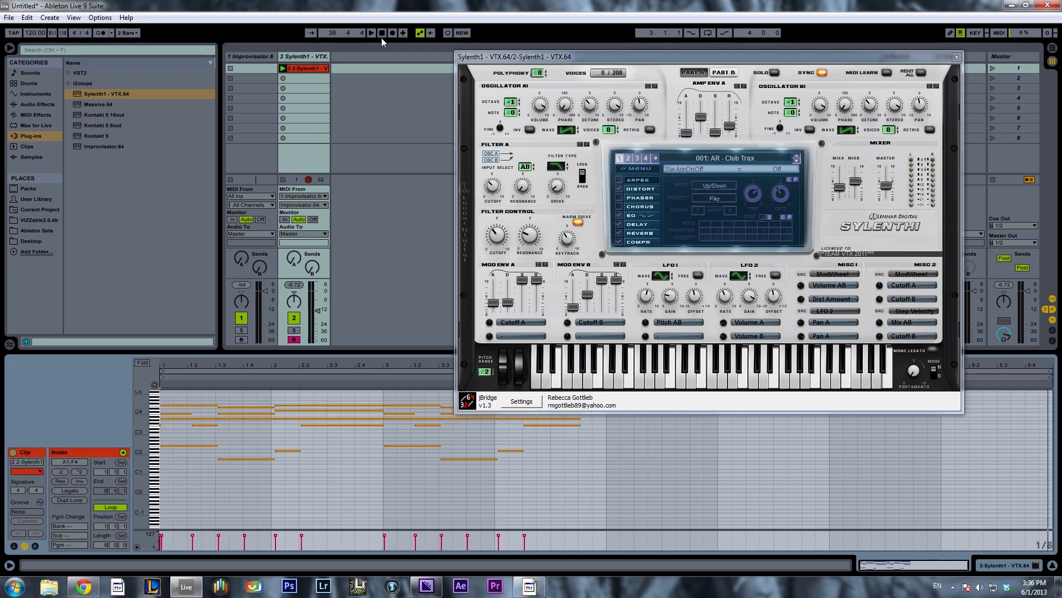
# Set the recorded clip's loop to 4 bars, ending at bar 5, and play it with the Sylenth1 window moved clear.
pyautogui.moveTo(860, 57); pyautogui.dragTo(881, 9)
pyautogui.moveTo(1055, 374); pyautogui.dragTo(606, 374)
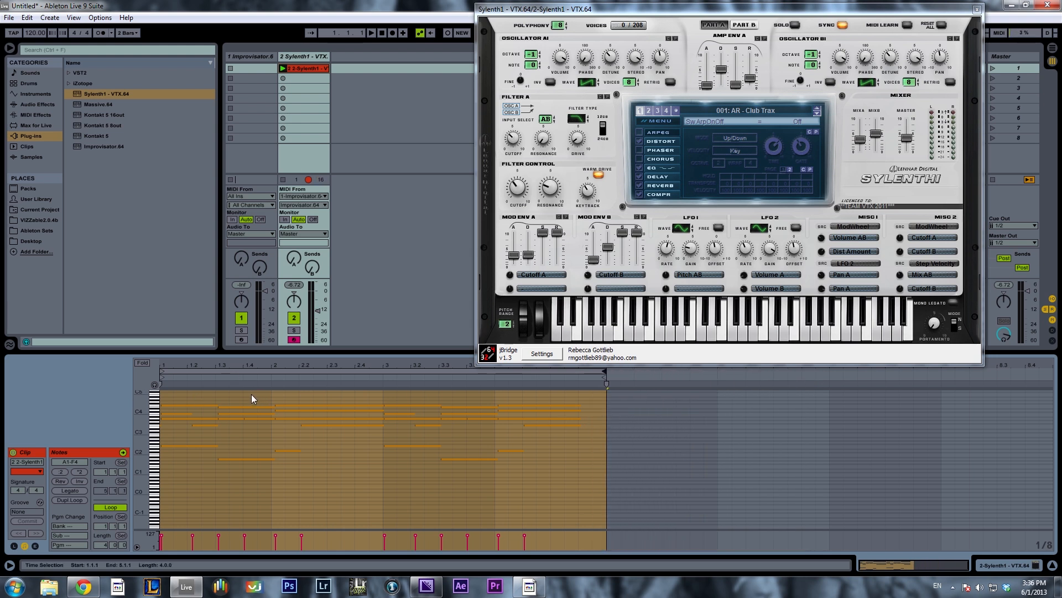
pyautogui.moveTo(692, 5); pyautogui.dragTo(755, 8)
pyautogui.click(372, 32)
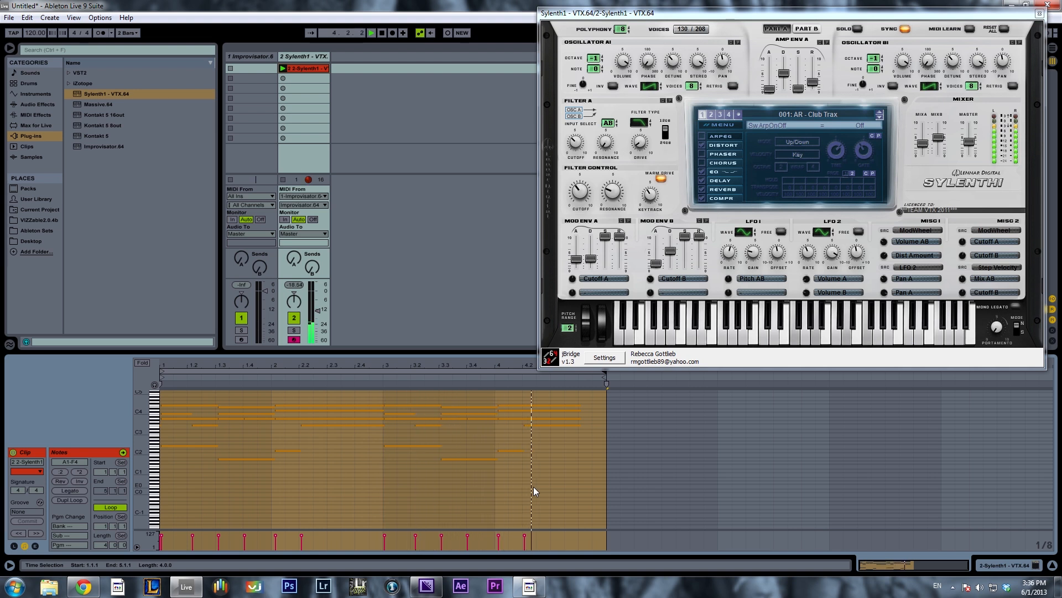
# Delete the notes in the clip's first two bars and move the loop start to bar 3.
pyautogui.click(383, 396)
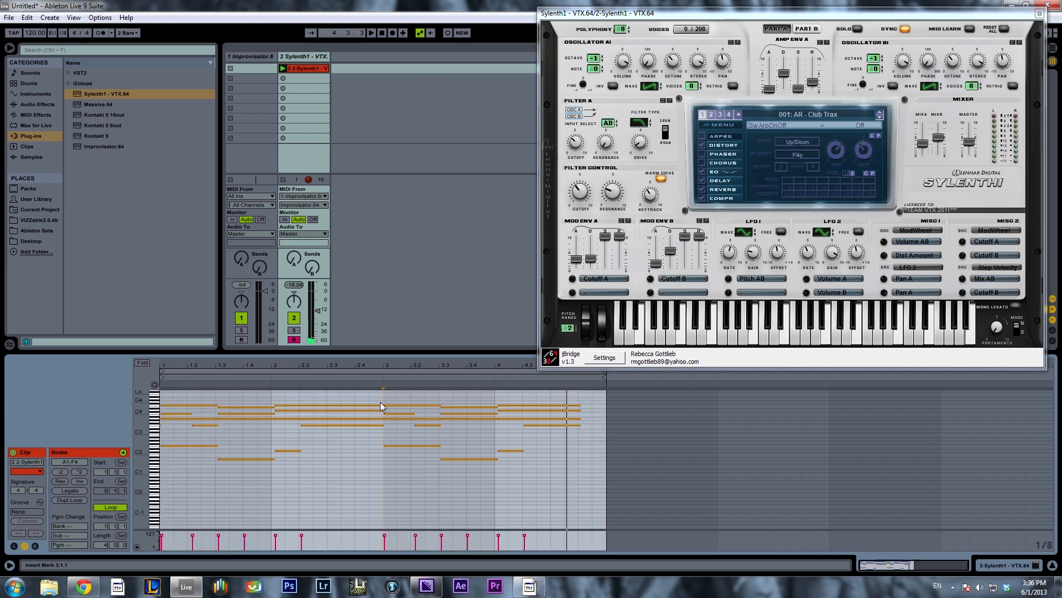
pyautogui.moveTo(383, 399); pyautogui.dragTo(94, 529)
pyautogui.press('Delete')
pyautogui.moveTo(163, 376); pyautogui.dragTo(383, 403)
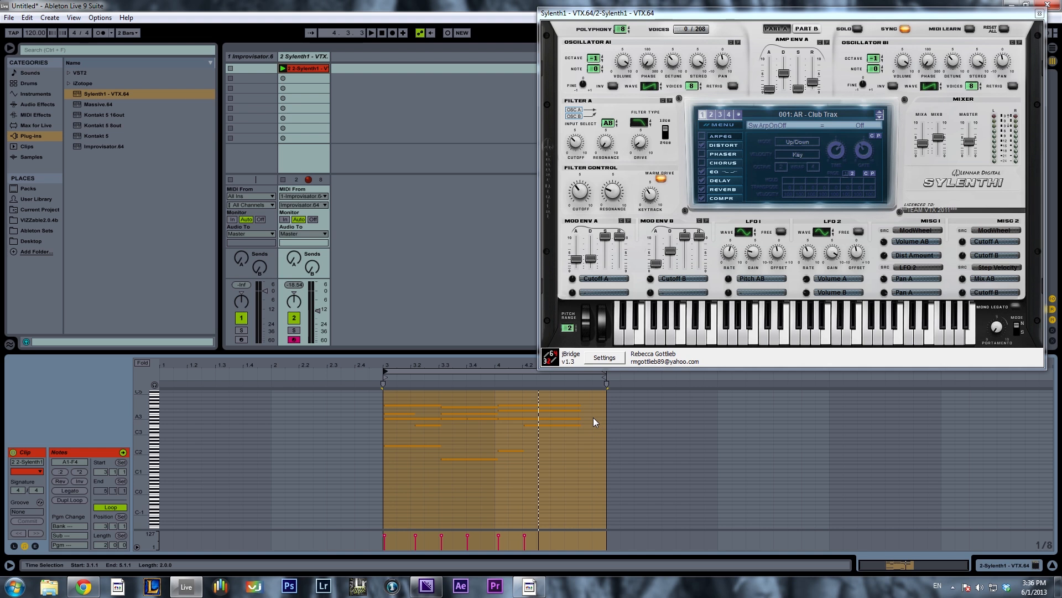
# Try to move all the remaining notes earlier in the clip and undo the move.
pyautogui.moveTo(597, 391); pyautogui.dragTo(411, 483)
pyautogui.moveTo(410, 403); pyautogui.dragTo(314, 404)
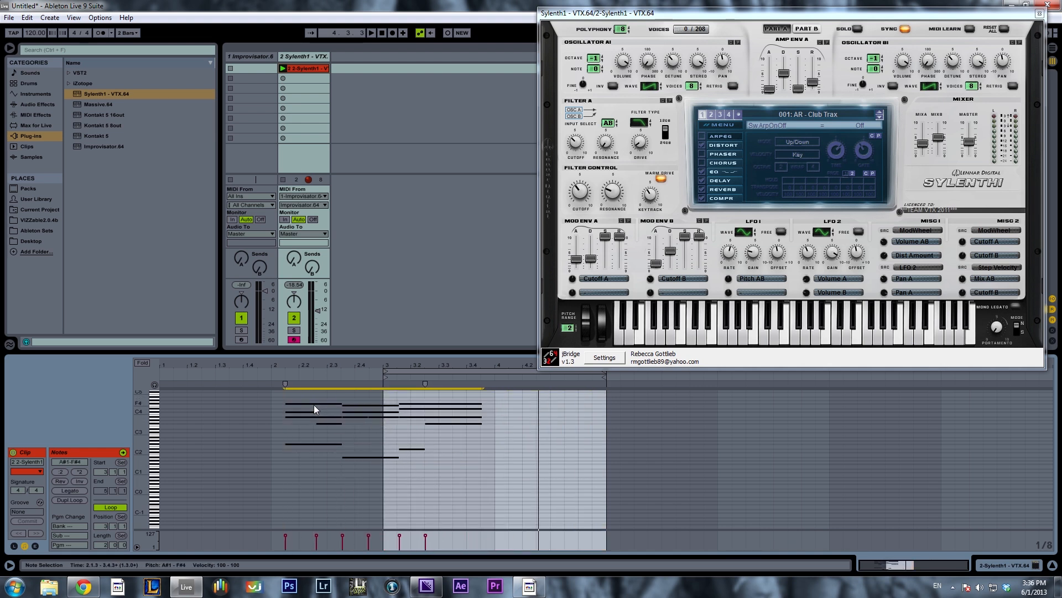
pyautogui.hotkey('ctrl', 'z')
# Fold the note editor to the used pitches and undo an accidental shift of the first F4 note.
pyautogui.click(387, 375)
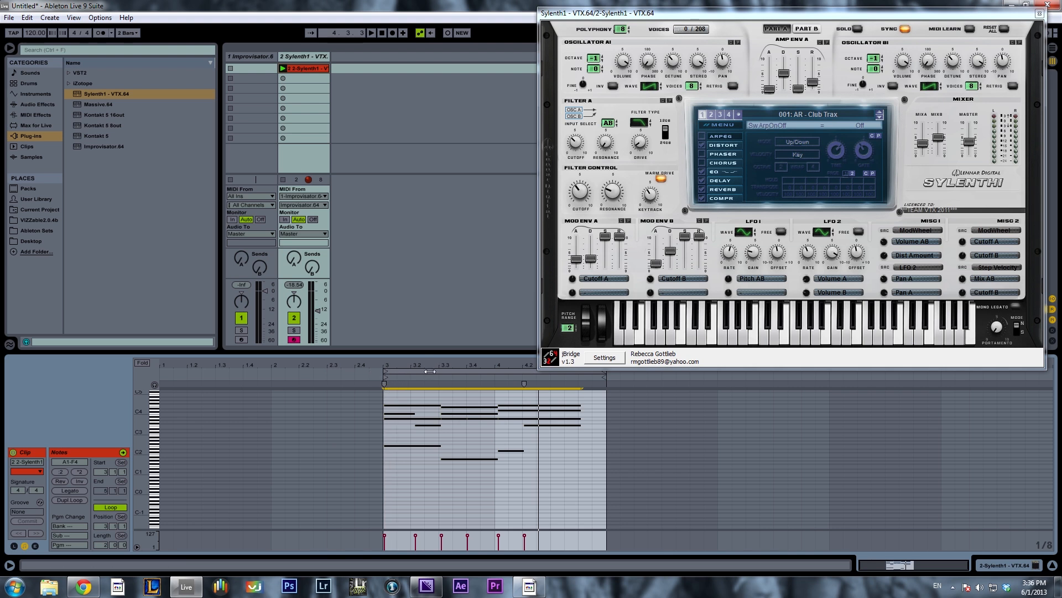
pyautogui.moveTo(432, 367); pyautogui.dragTo(431, 426)
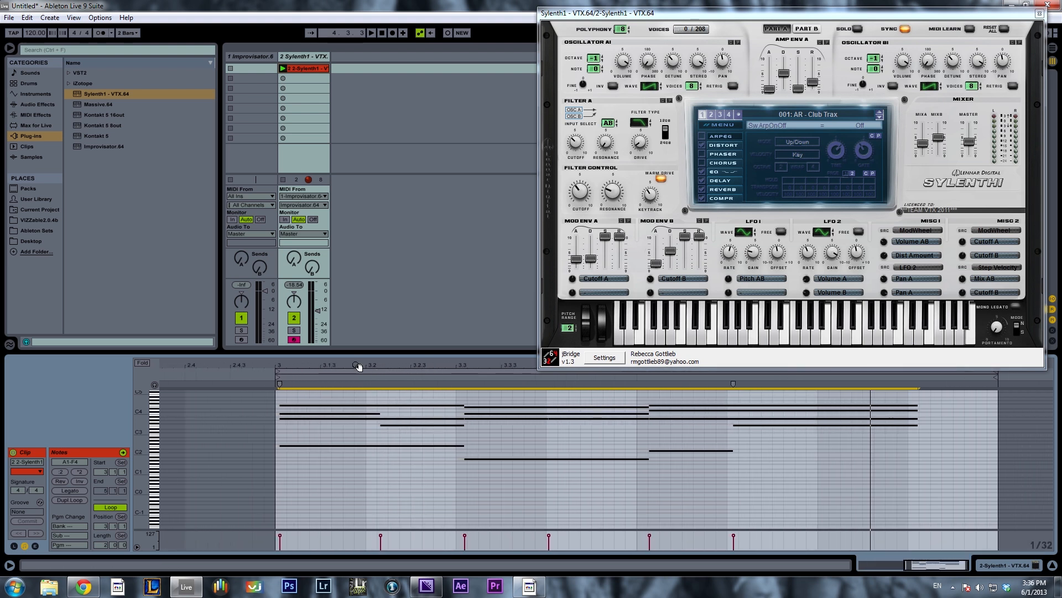
pyautogui.moveTo(279, 369); pyautogui.dragTo(282, 369)
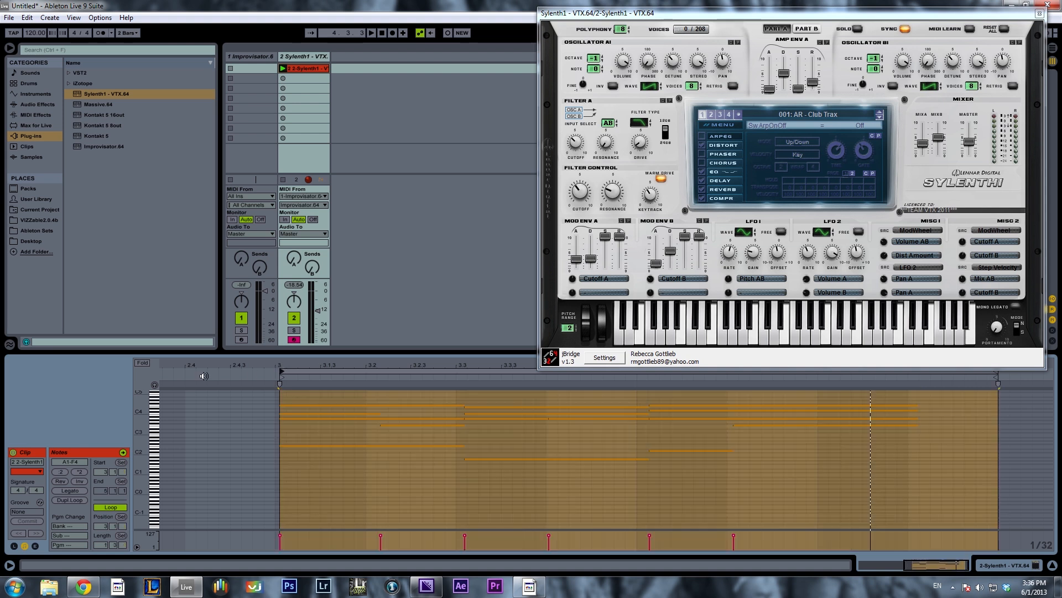
pyautogui.click(145, 363)
pyautogui.moveTo(372, 397)
pyautogui.mouseDown()
pyautogui.moveTo(334, 394)
pyautogui.moveTo(376, 401)
pyautogui.mouseUp()
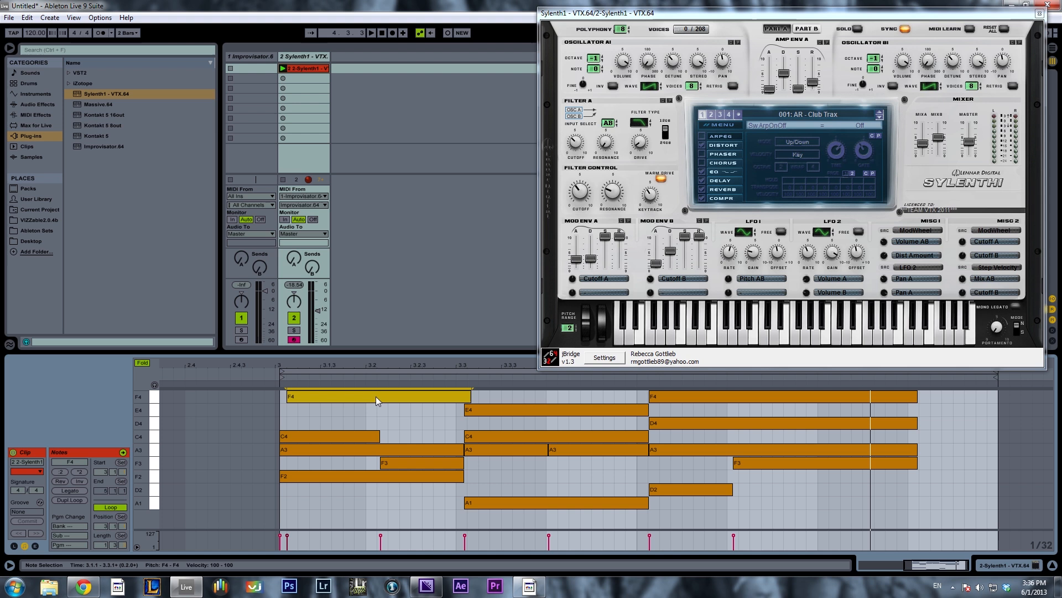
pyautogui.hotkey('ctrl', 'z')
# Select all the notes in the clip and move them so that they start at bar 1.
pyautogui.moveTo(965, 395); pyautogui.dragTo(320, 491)
pyautogui.moveTo(959, 402); pyautogui.dragTo(317, 503)
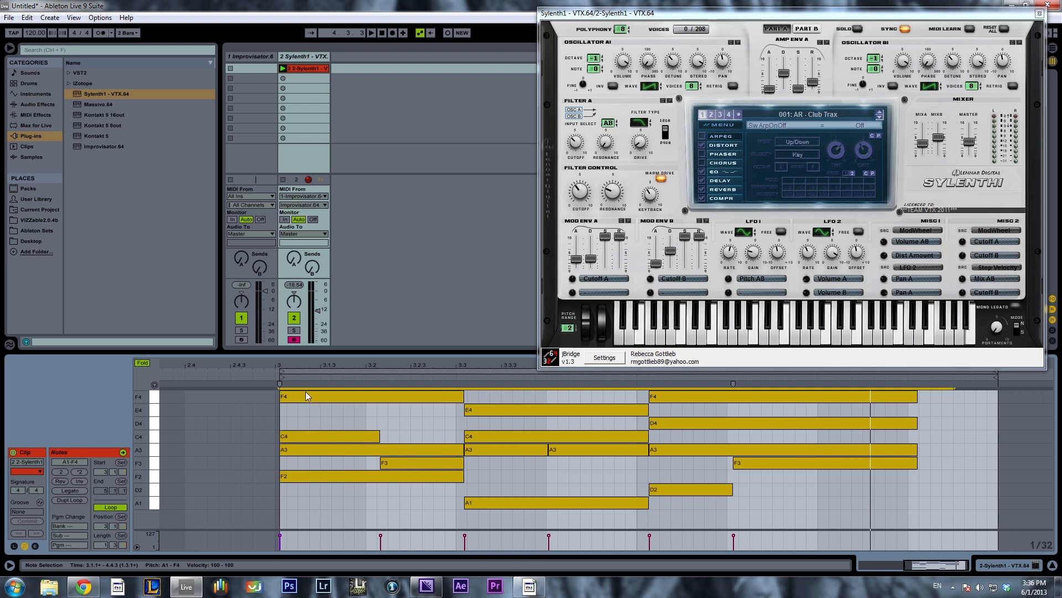
pyautogui.moveTo(314, 365); pyautogui.dragTo(632, 366)
pyautogui.moveTo(696, 398); pyautogui.dragTo(245, 398)
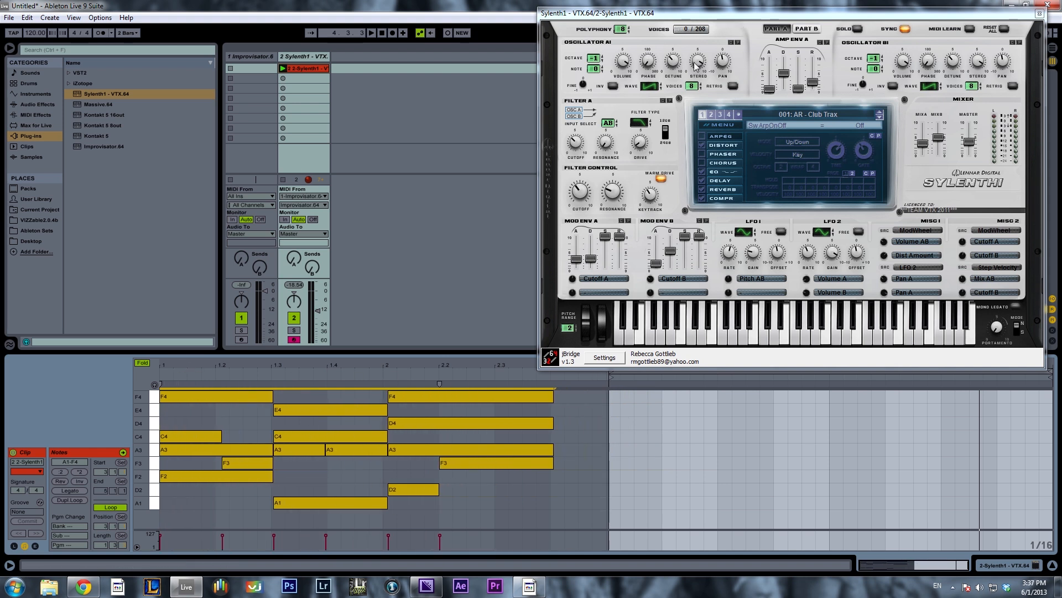
# Set the clip's loop to run from bar 1 to 2.4 around the moved notes and play it.
pyautogui.moveTo(702, 13); pyautogui.dragTo(702, 0)
pyautogui.moveTo(609, 372); pyautogui.dragTo(161, 372)
pyautogui.moveTo(1048, 371); pyautogui.dragTo(551, 367)
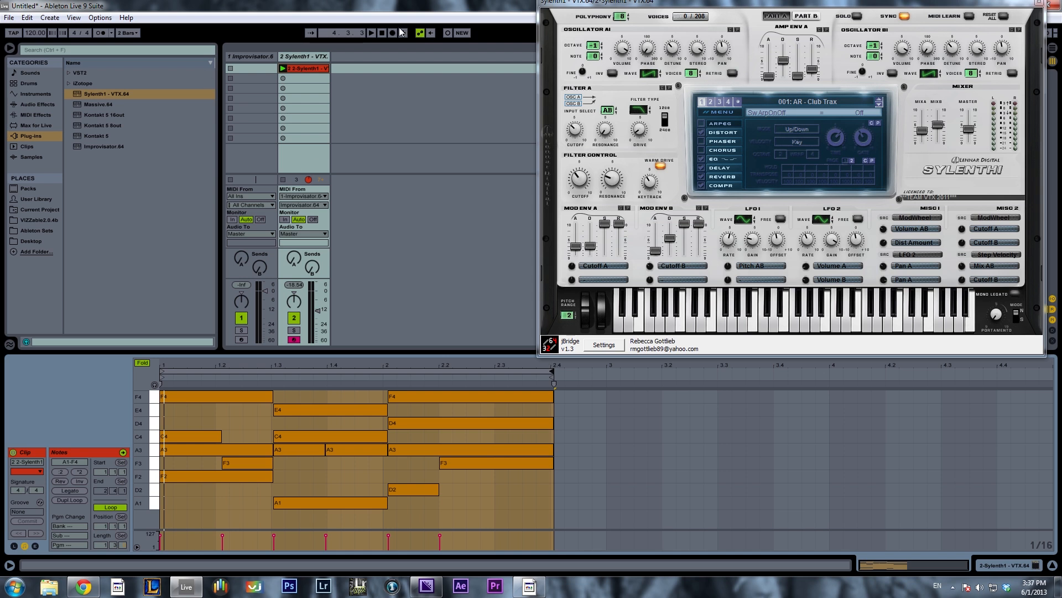
pyautogui.click(370, 35)
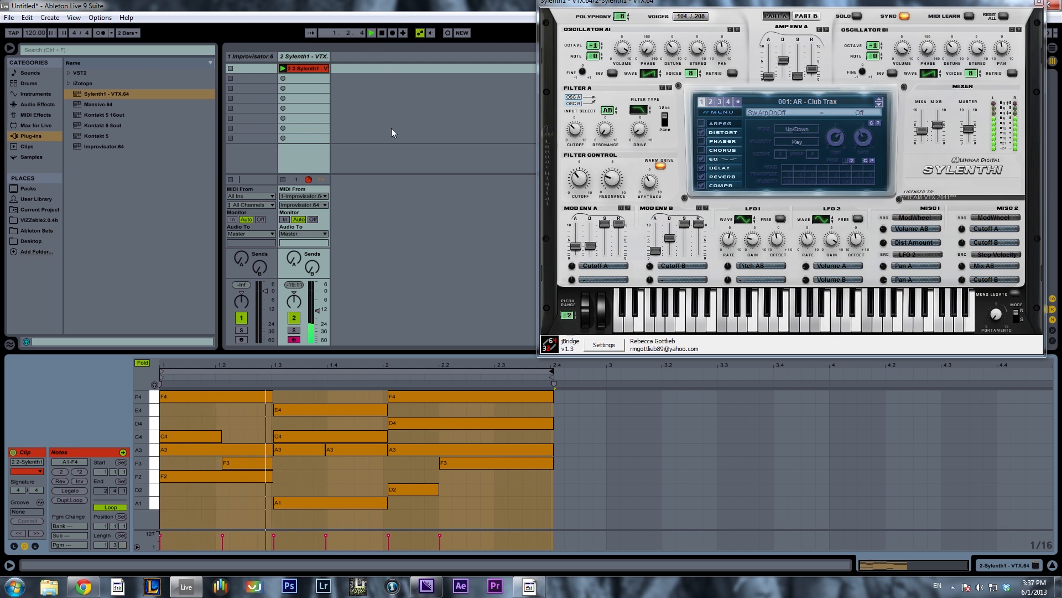
pyautogui.click(578, 421)
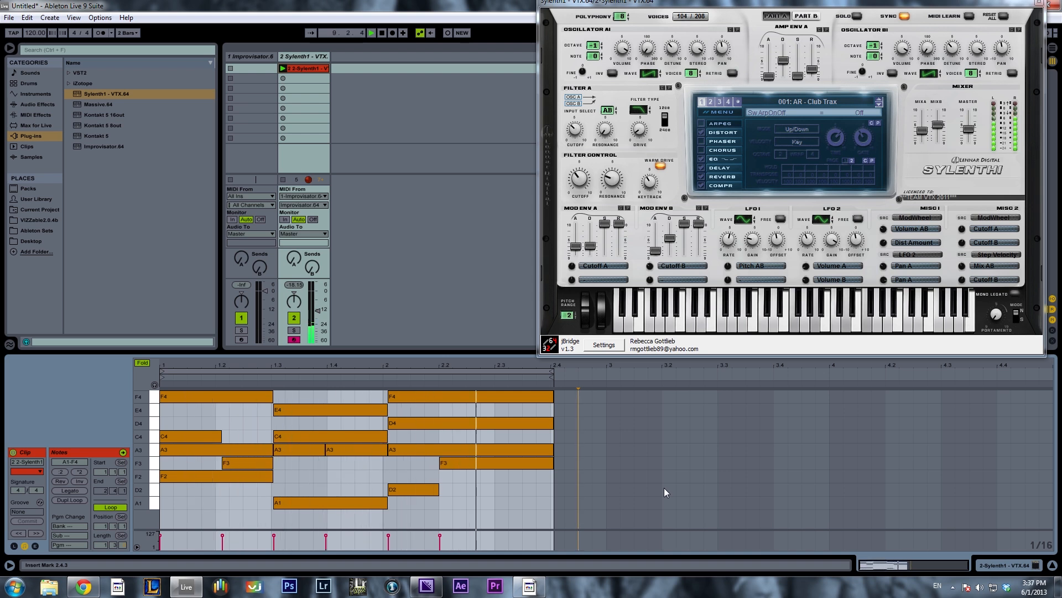
# Show Improvisator on the first track and move its window clear of the session tracks.
pyautogui.click(246, 56)
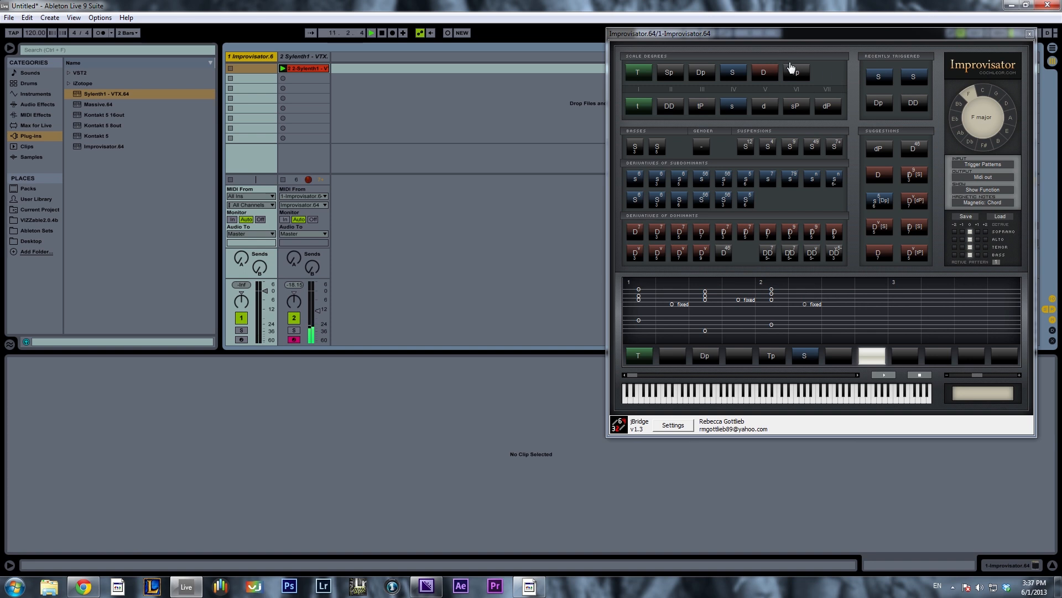
pyautogui.moveTo(824, 33); pyautogui.dragTo(845, 16)
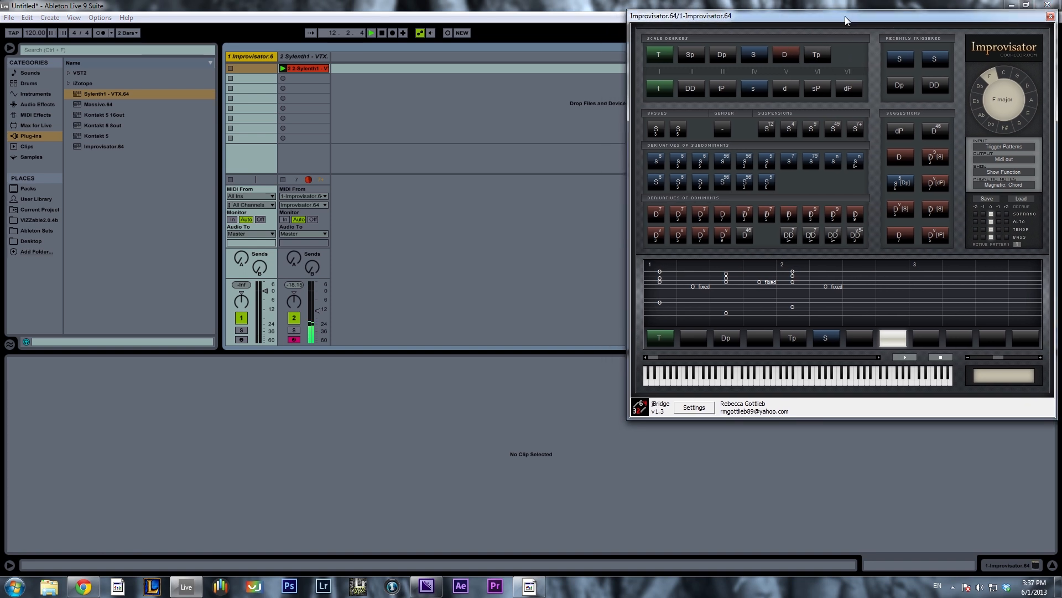